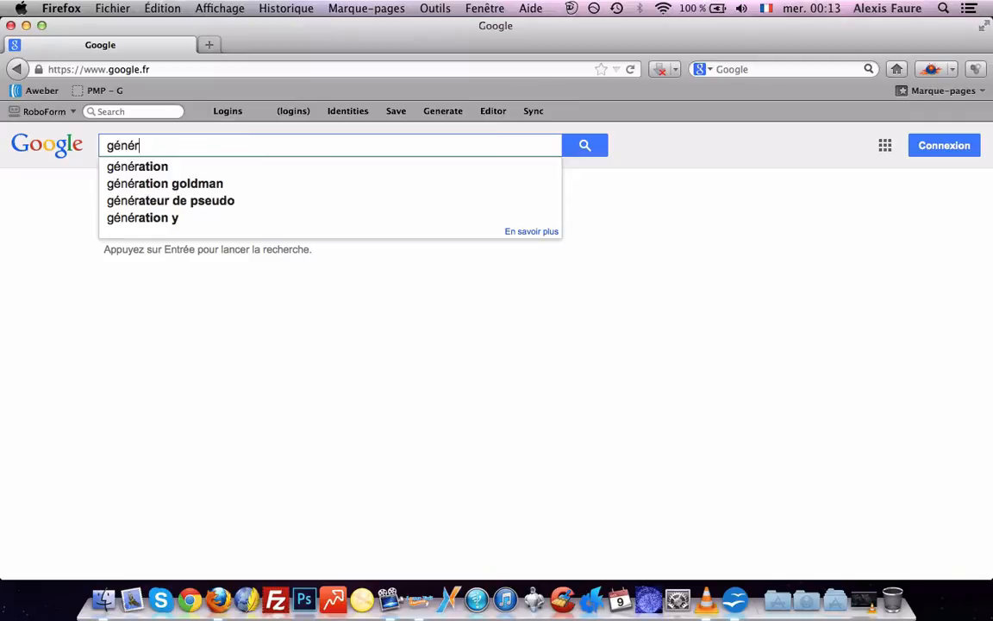
Search Google for 'générateur de mots-clés' and open the Google AdWords keyword generator result
{"action": "type", "text": "-clés"}
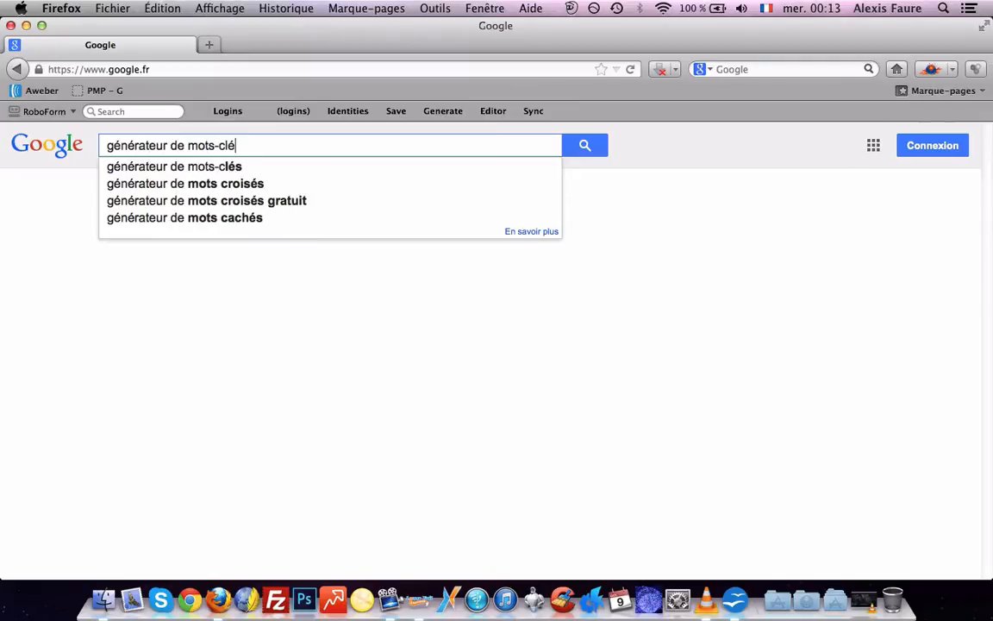
{"action": "key", "text": "Return"}
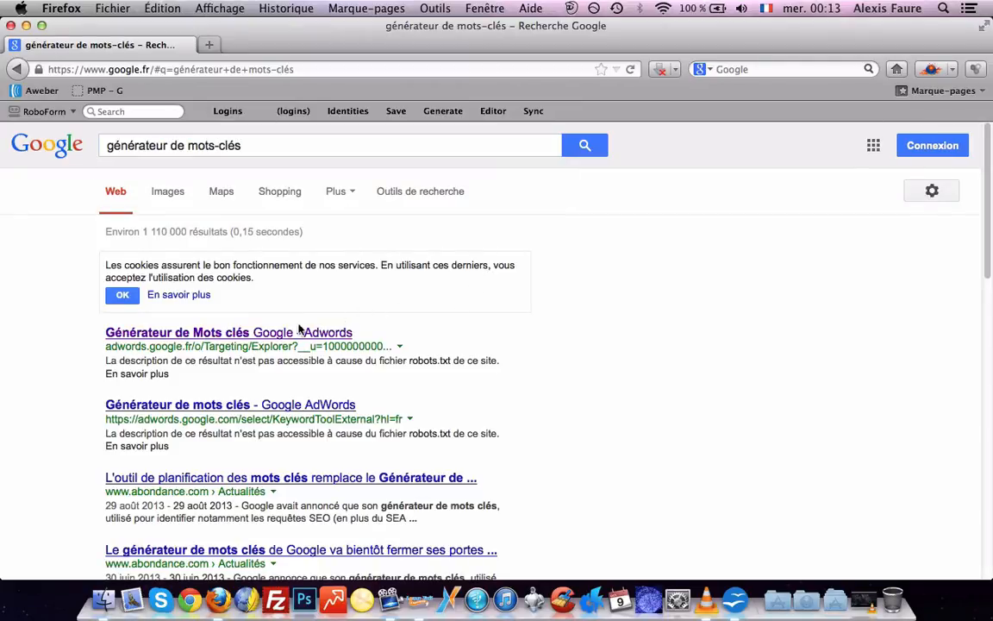
{"action": "left_click", "coordinate": [295, 335]}
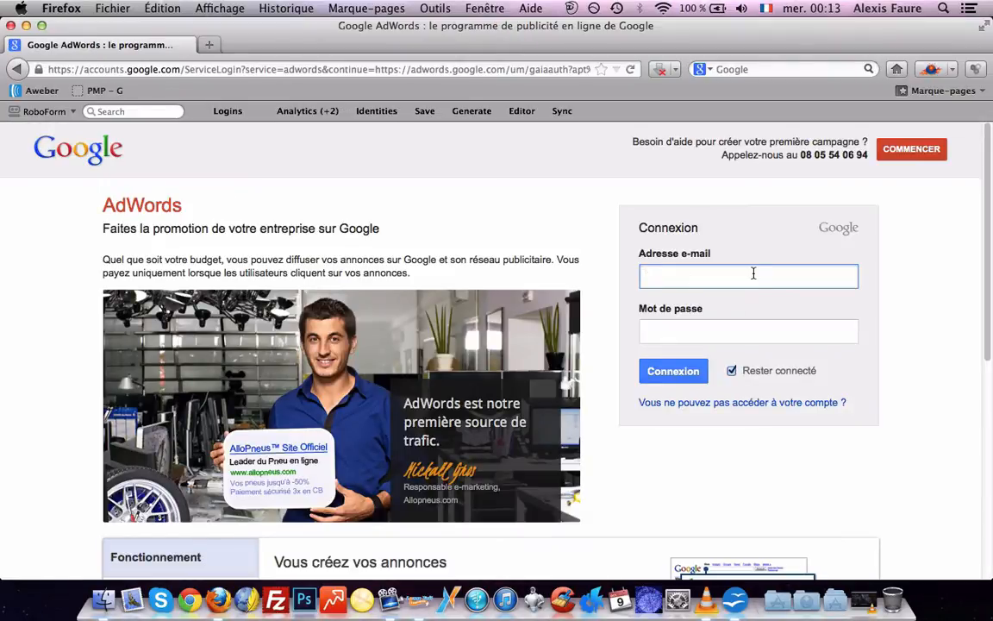
Sign in to Google AdWords with the saved account e-mail and the account password
{"action": "type", "text": "long"}
{"action": "key", "text": "Down"}
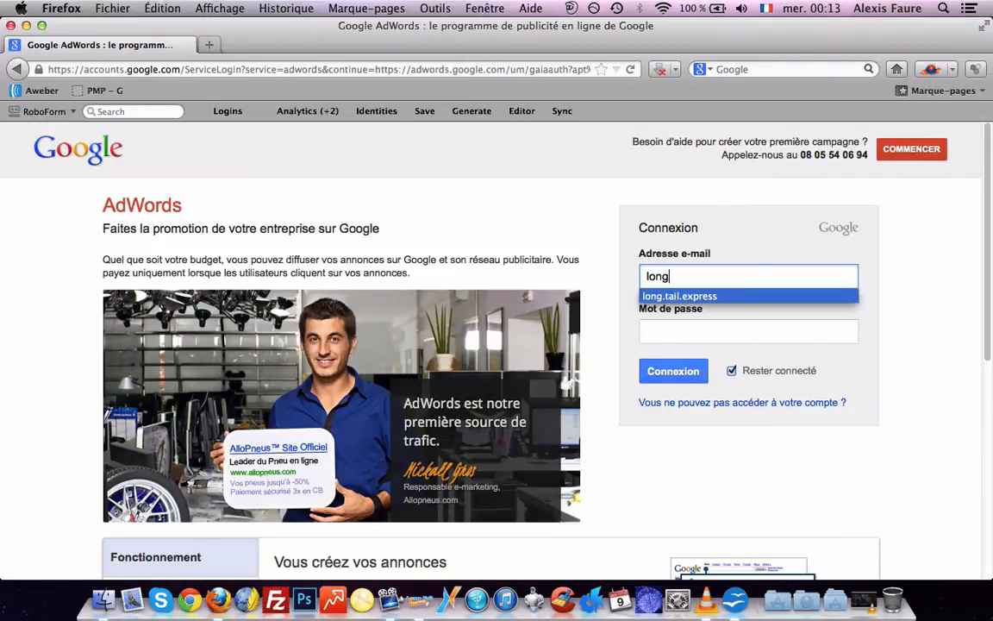
{"action": "key", "text": "Return"}
{"action": "key", "text": "Tab"}
{"action": "type", "text": "••••"}
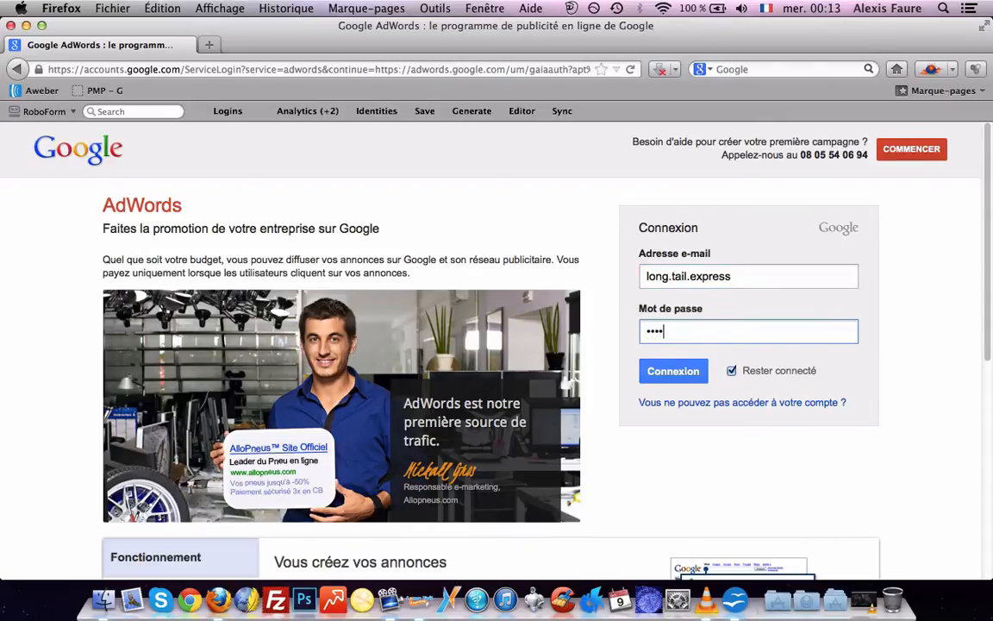
{"action": "key", "text": "Return"}
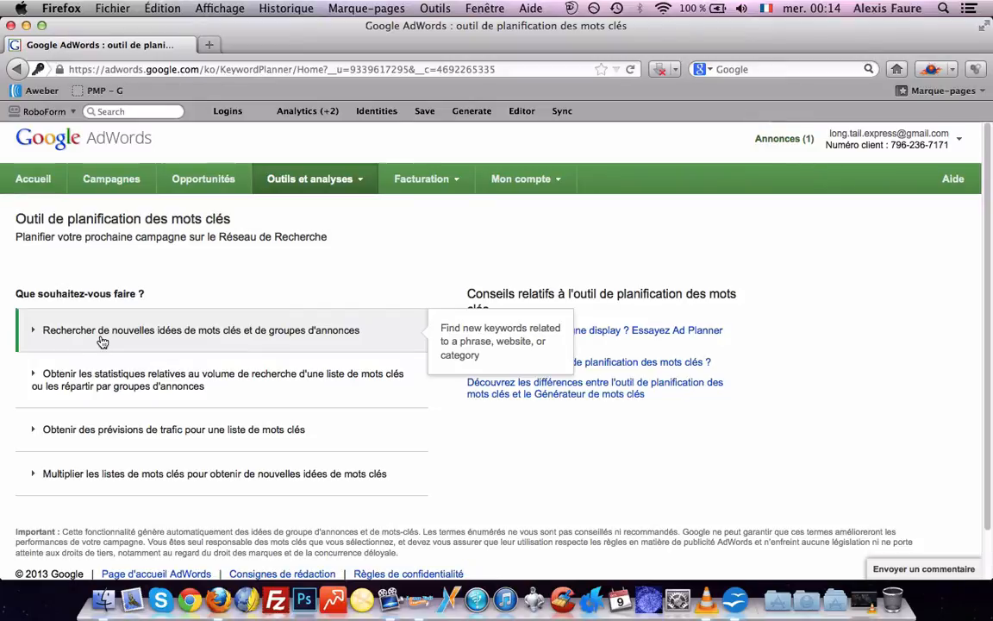
Expand the new keyword ideas search and enter 'méditation' as the product or service
{"action": "left_click", "coordinate": [102, 336]}
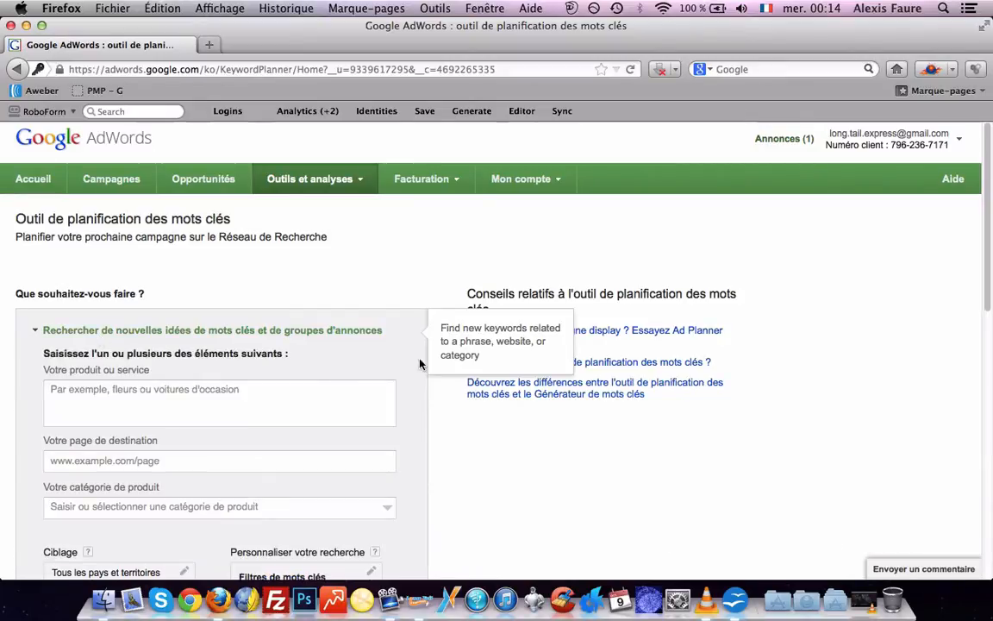
{"action": "scroll", "coordinate": [422, 361], "scroll_direction": "down", "scroll_amount": 2}
{"action": "scroll", "coordinate": [422, 361], "scroll_direction": "down", "scroll_amount": 5}
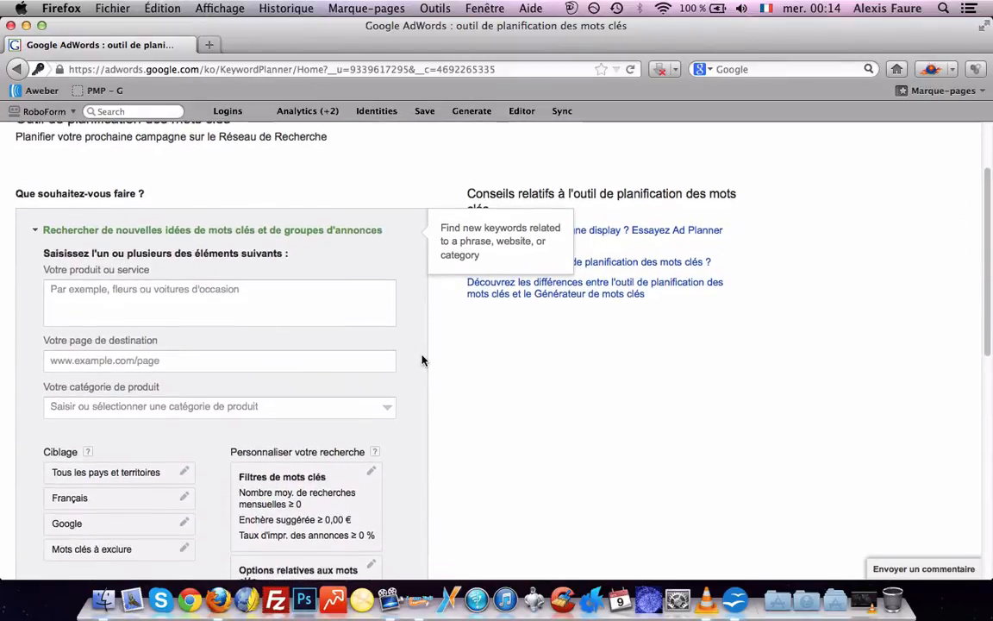
{"action": "left_click", "coordinate": [131, 274]}
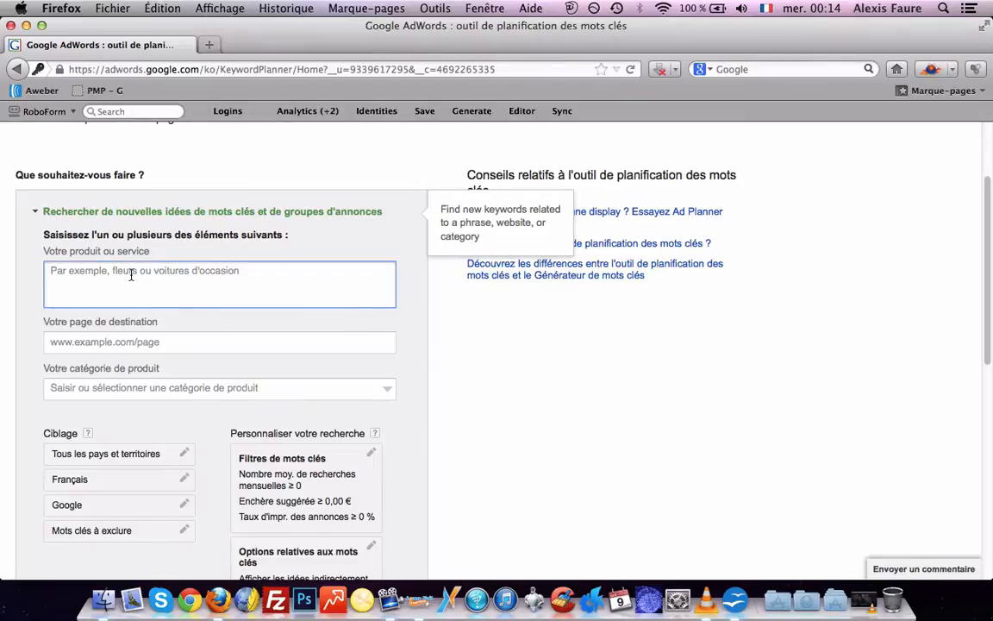
{"action": "type", "text": "méditation"}
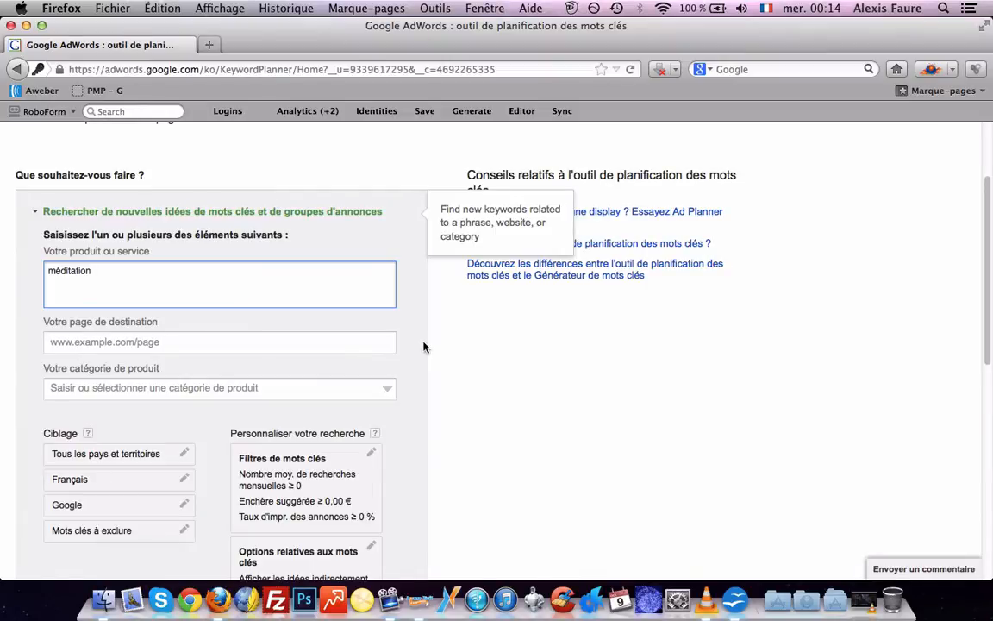
{"action": "scroll", "coordinate": [424, 345], "scroll_direction": "down", "scroll_amount": 3}
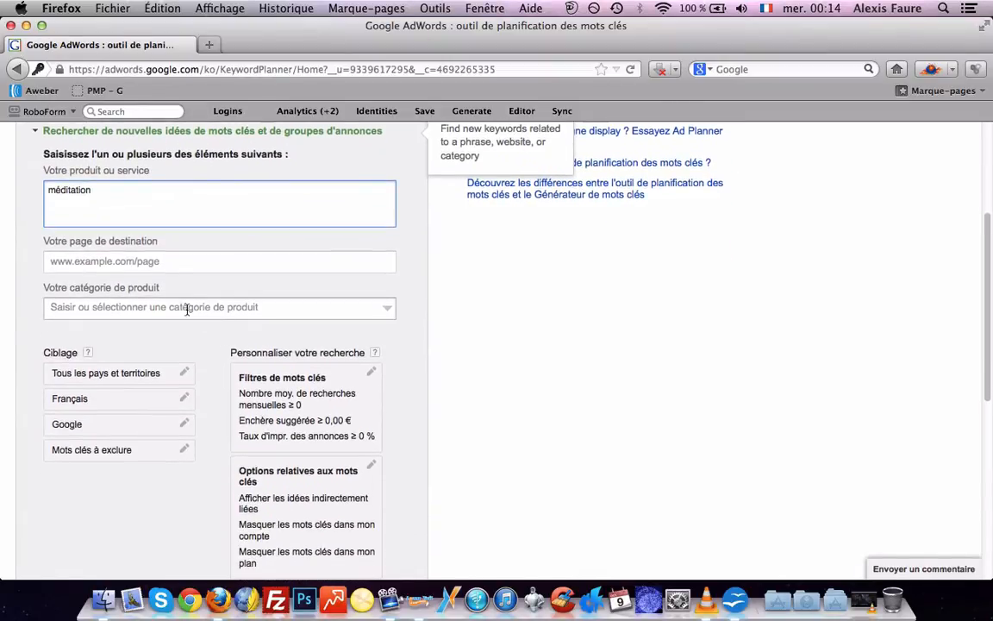
{"action": "scroll", "coordinate": [191, 337], "scroll_direction": "down", "scroll_amount": 1}
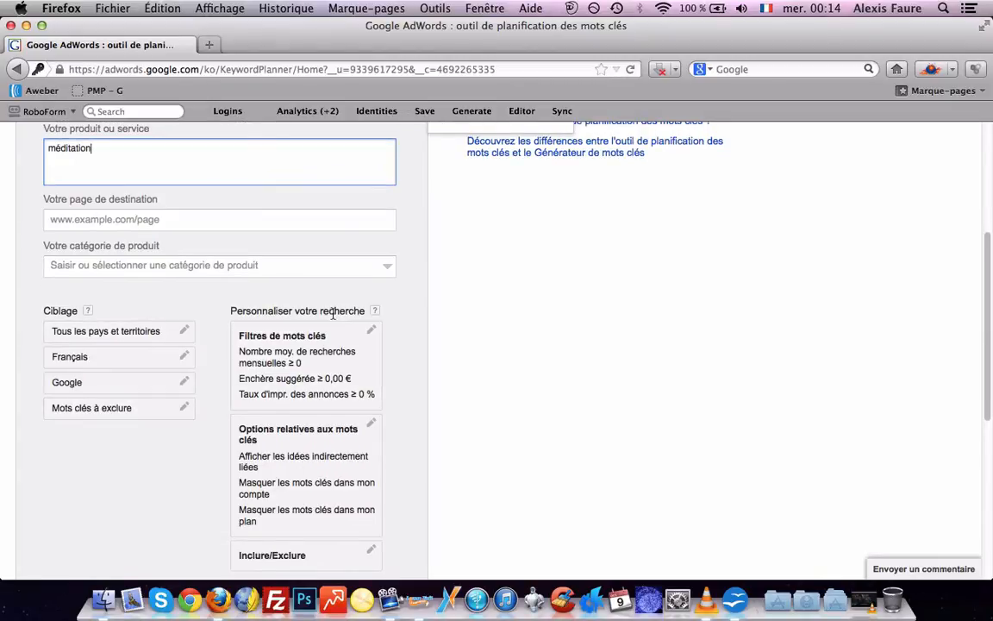
{"action": "scroll", "coordinate": [405, 377], "scroll_direction": "down", "scroll_amount": 2}
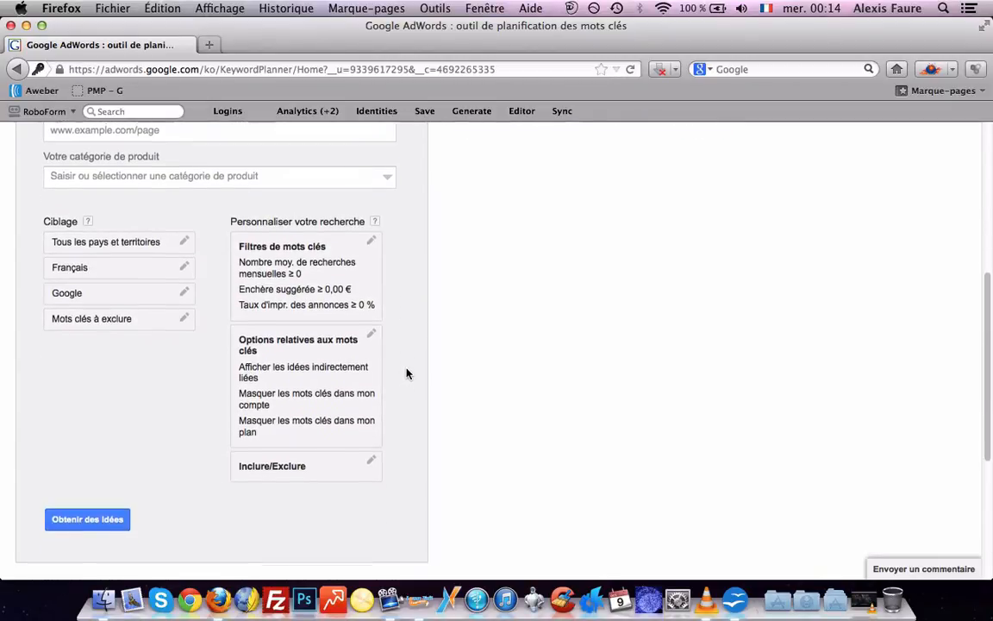
Run the méditation search and review the 324 results on the Idées de mots clés tab
{"action": "left_click", "coordinate": [82, 520]}
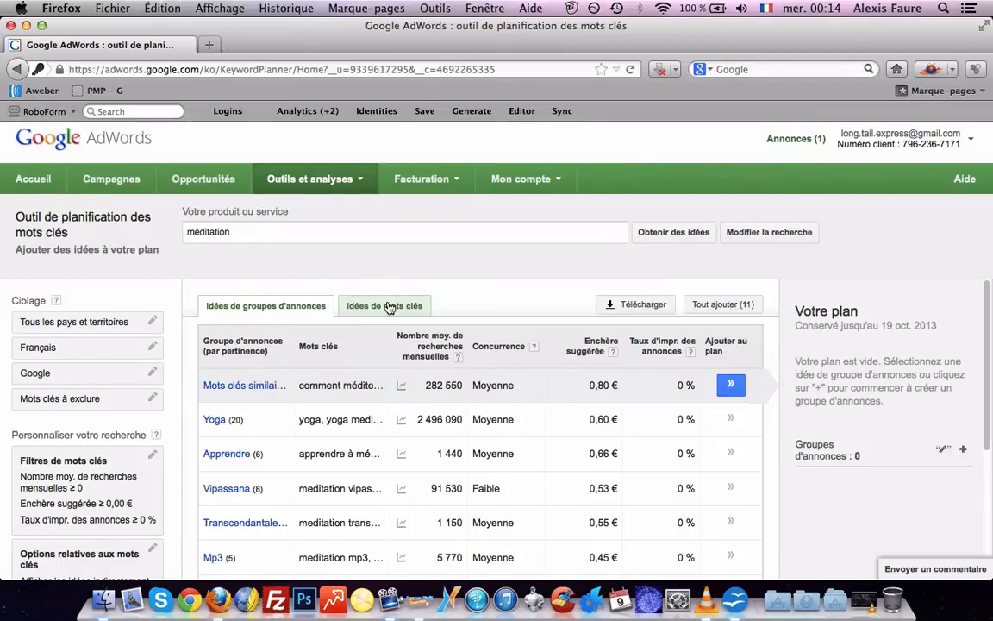
{"action": "left_click", "coordinate": [359, 312]}
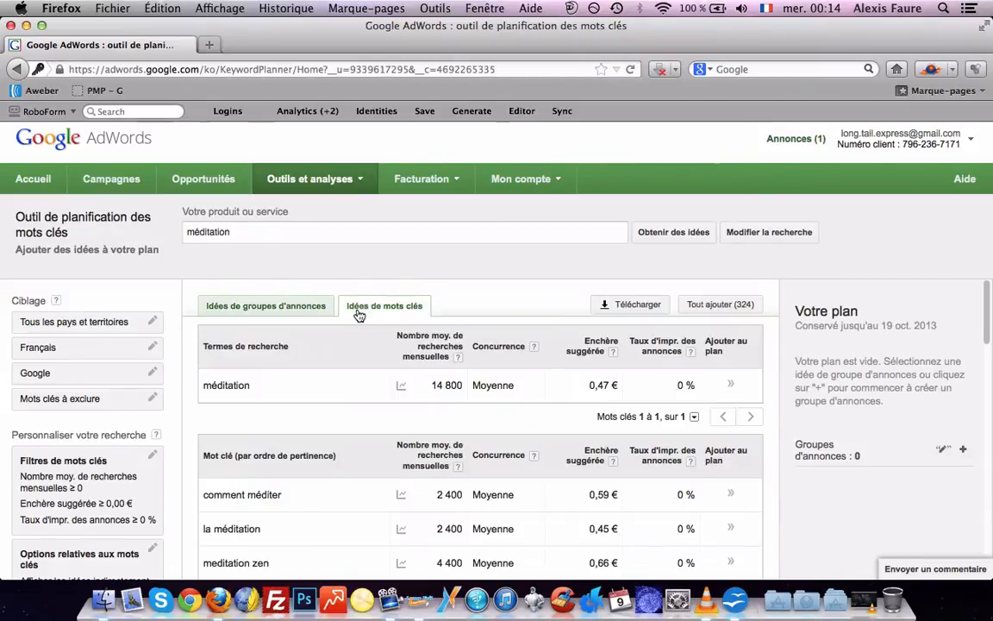
{"action": "scroll", "coordinate": [496, 288], "scroll_direction": "down", "scroll_amount": 1}
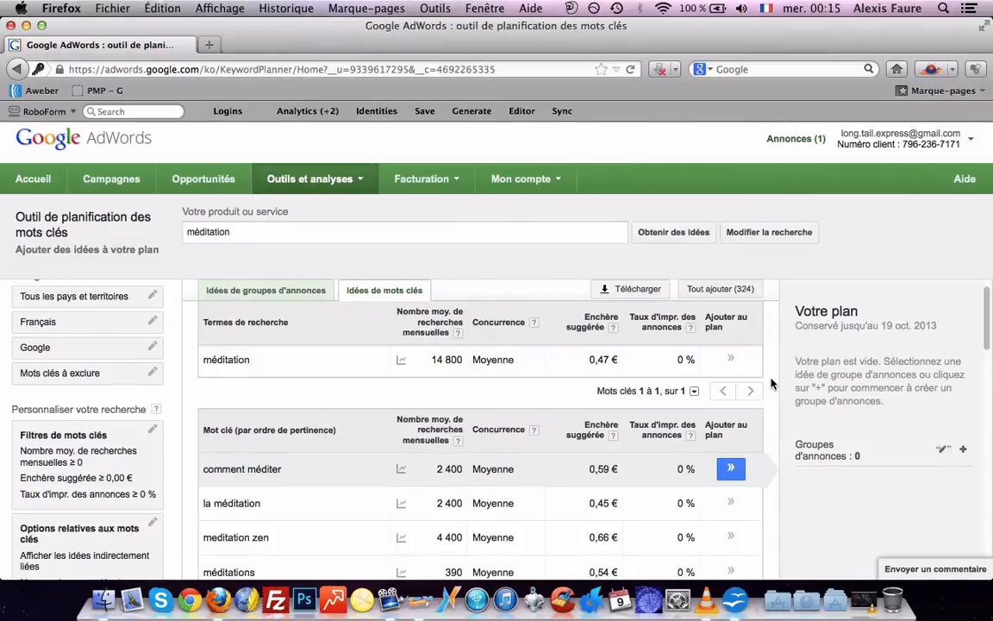
{"action": "scroll", "coordinate": [772, 384], "scroll_direction": "up", "scroll_amount": 2}
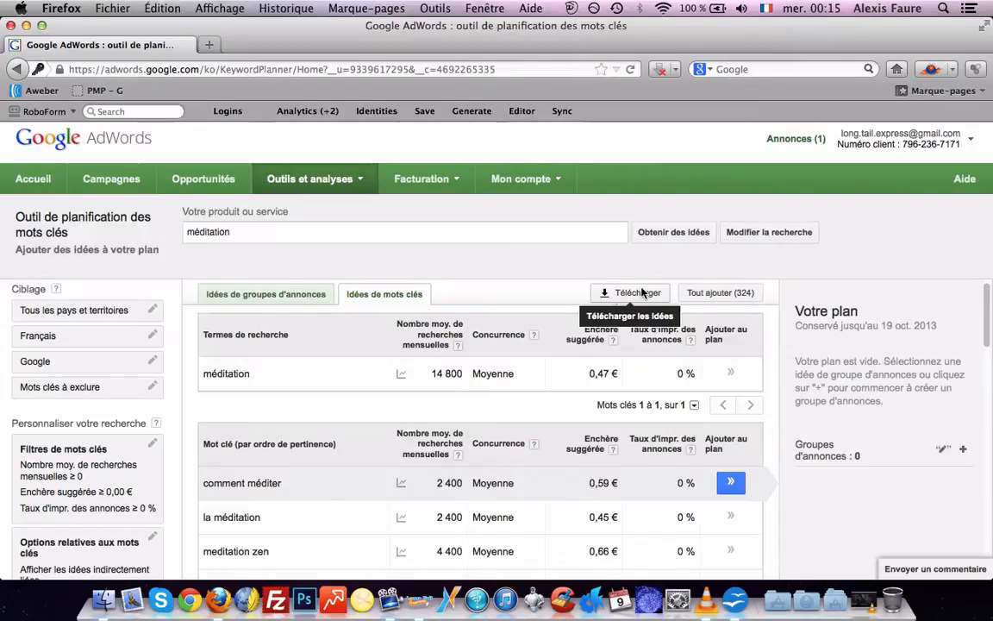
{"action": "scroll", "coordinate": [161, 330], "scroll_direction": "down", "scroll_amount": 1}
{"action": "scroll", "coordinate": [179, 372], "scroll_direction": "down", "scroll_amount": 4}
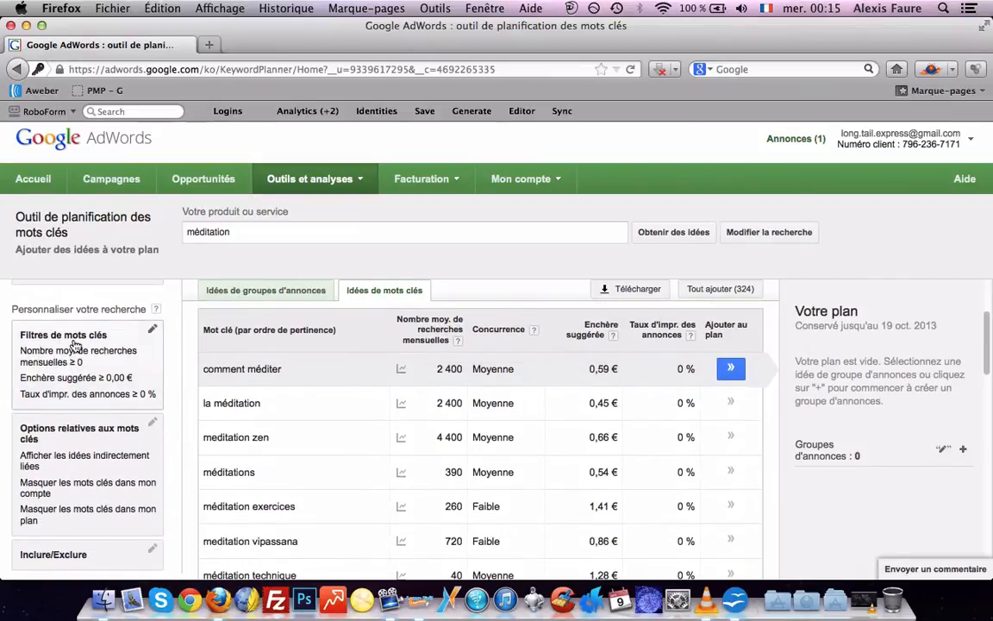
Sort the keyword ideas by Nombre moy. de recherches mensuelles, highest first
{"action": "left_click", "coordinate": [152, 332]}
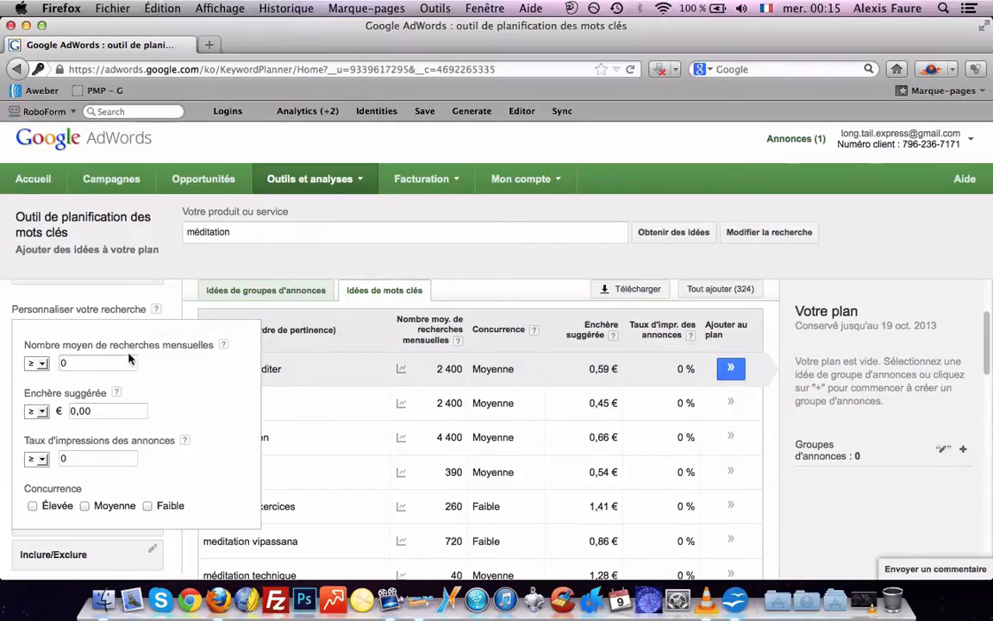
{"action": "left_click_drag", "start_coordinate": [76, 344], "coordinate": [160, 345]}
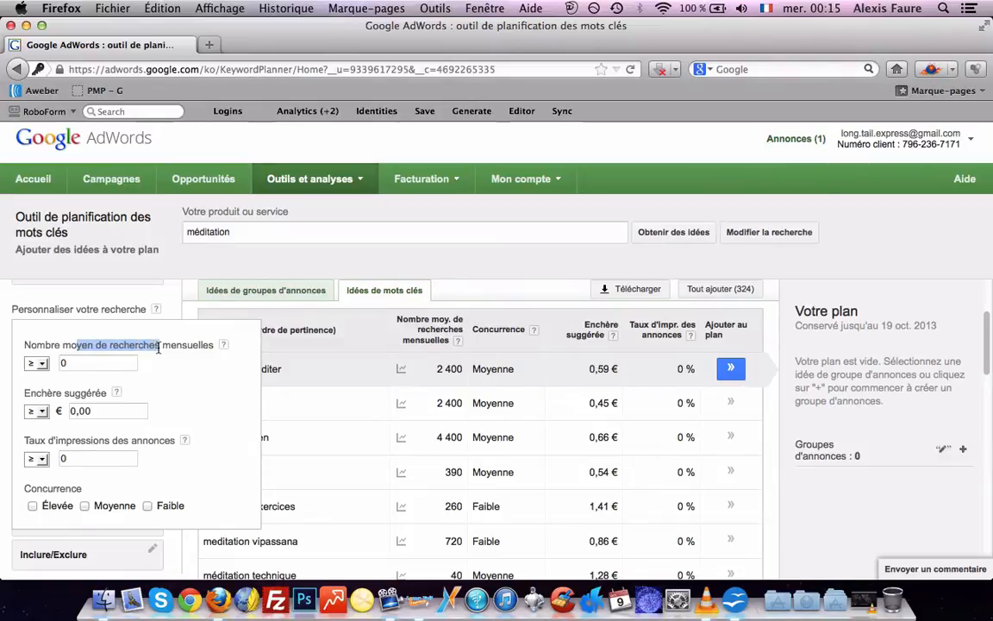
{"action": "left_click", "coordinate": [354, 308]}
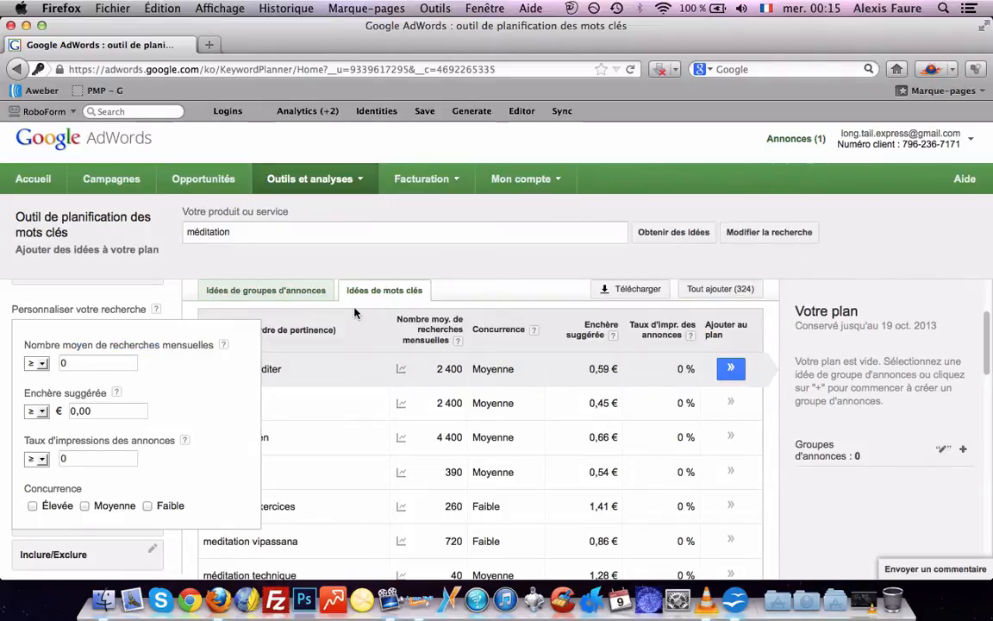
{"action": "left_click", "coordinate": [427, 331]}
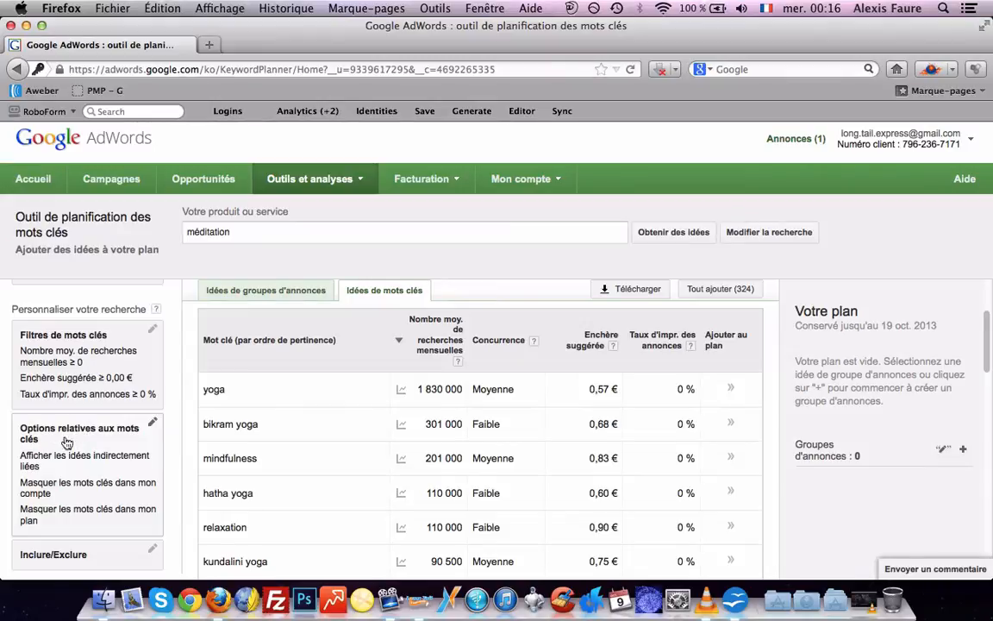
Set the keyword filter to average monthly searches ≤ 30000
{"action": "left_click", "coordinate": [151, 328]}
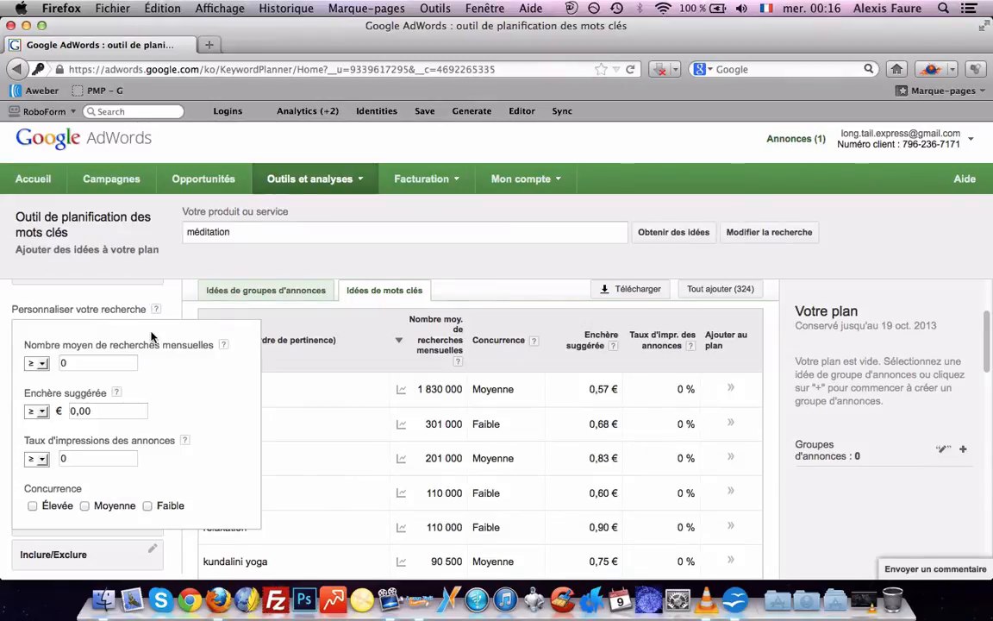
{"action": "left_click", "coordinate": [43, 363]}
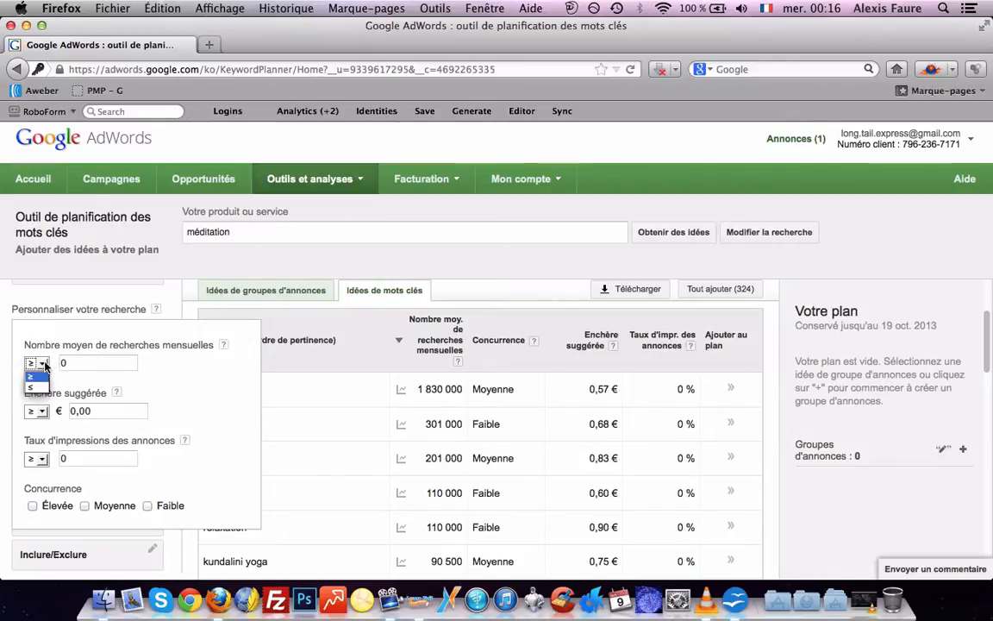
{"action": "left_click", "coordinate": [32, 385]}
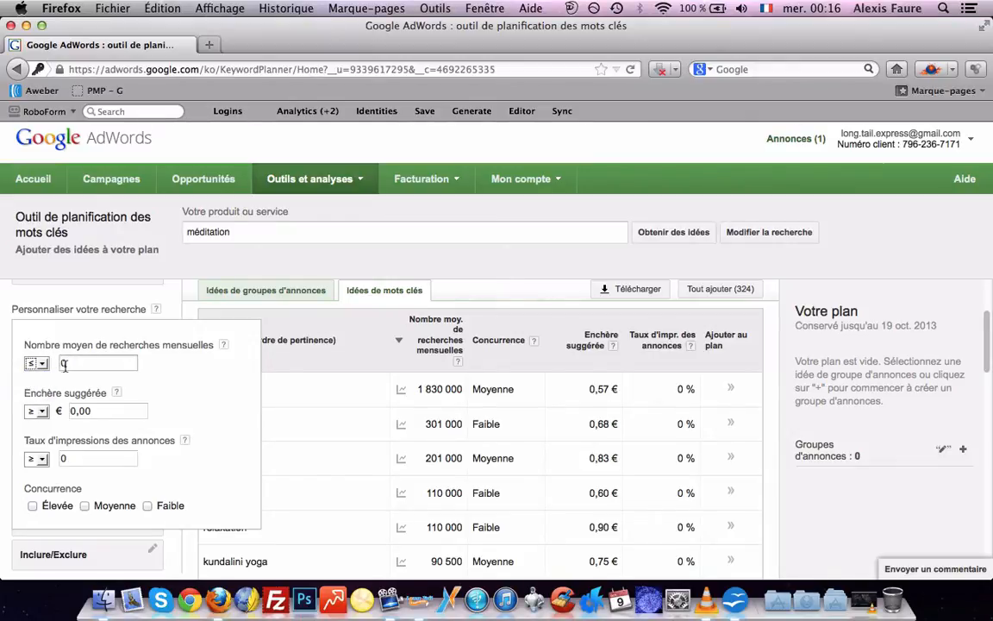
{"action": "double_click", "coordinate": [64, 364]}
{"action": "type", "text": "3"}
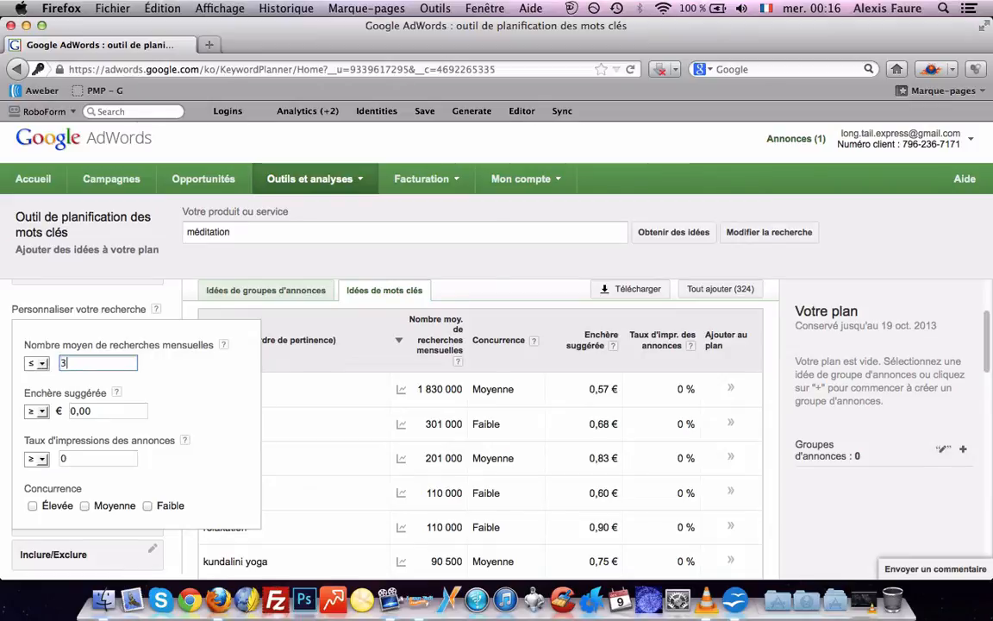
{"action": "type", "text": "0000"}
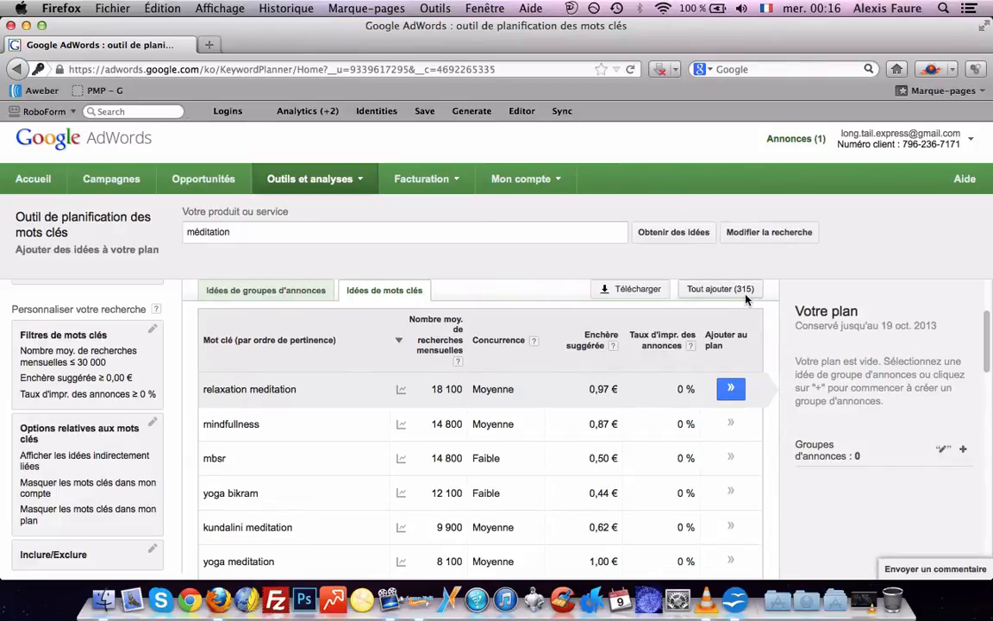
{"action": "scroll", "coordinate": [772, 329], "scroll_direction": "down", "scroll_amount": 1}
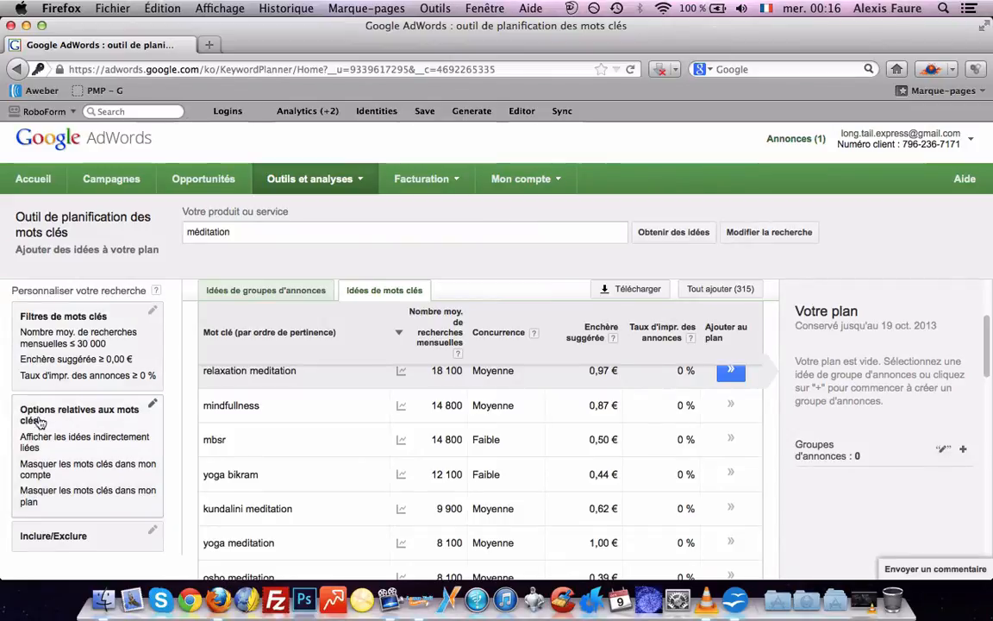
{"action": "left_click", "coordinate": [152, 408]}
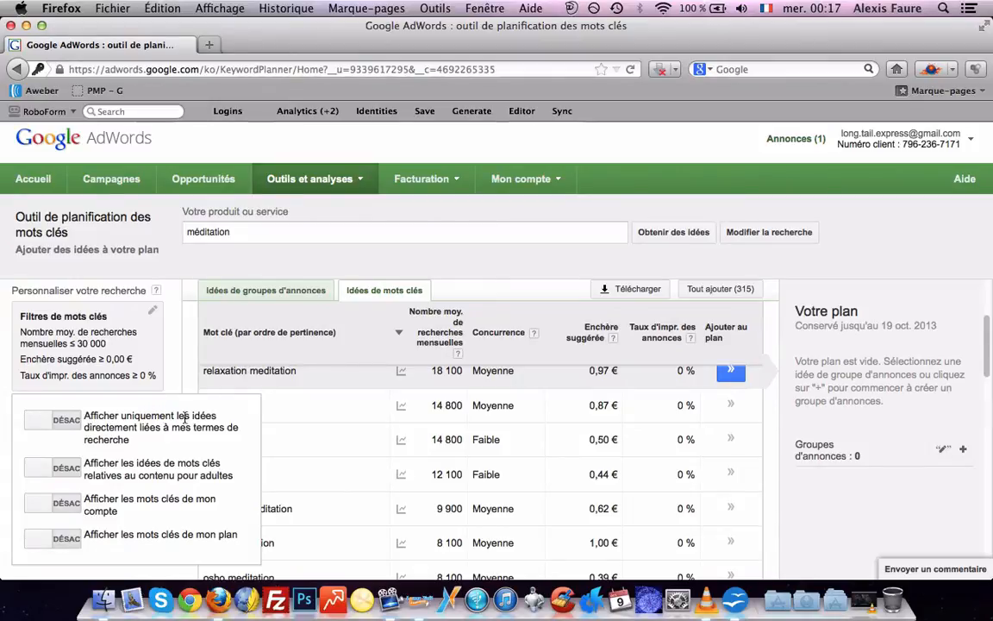
{"action": "left_click_drag", "start_coordinate": [116, 425], "coordinate": [186, 425]}
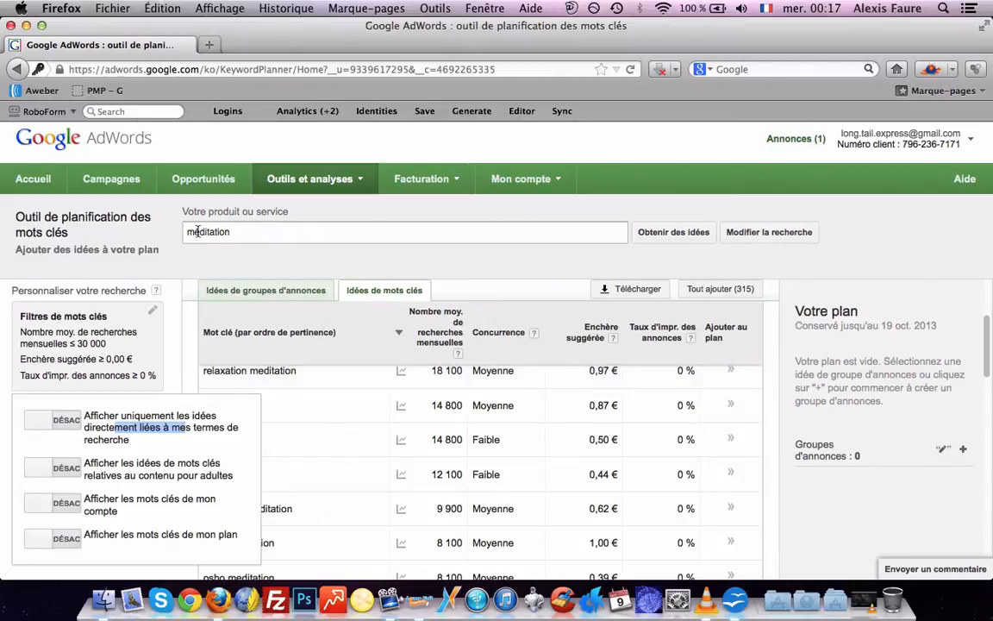
{"action": "left_click", "coordinate": [36, 425]}
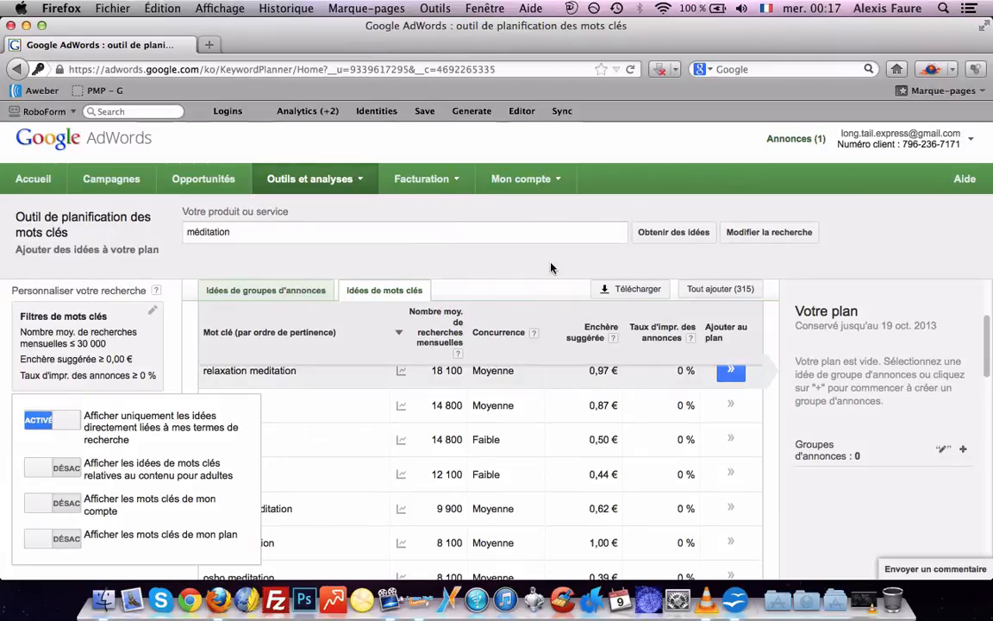
{"action": "left_click", "coordinate": [879, 257]}
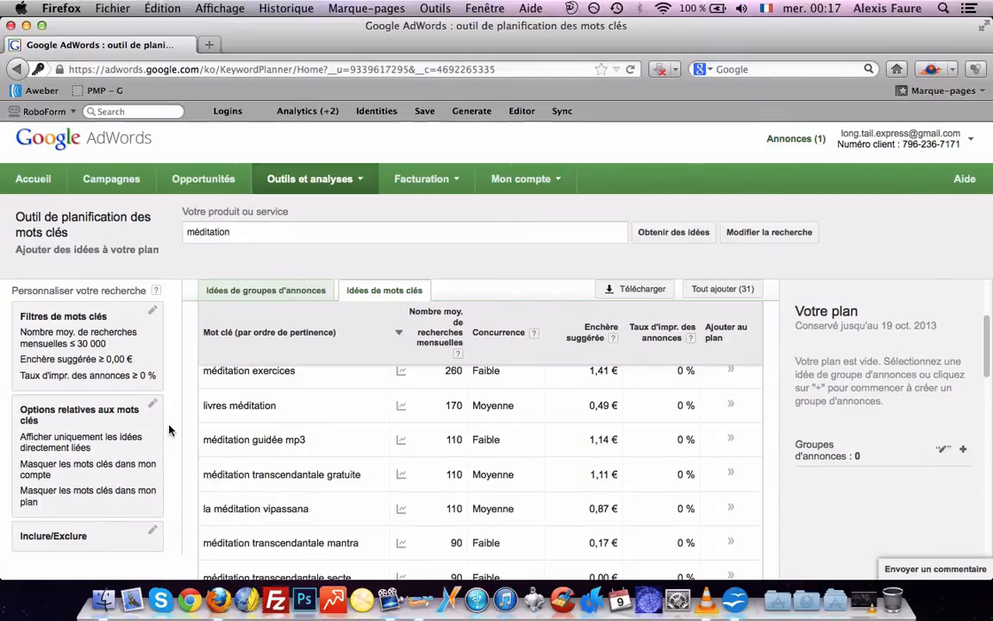
{"action": "scroll", "coordinate": [169, 430], "scroll_direction": "up", "scroll_amount": 1}
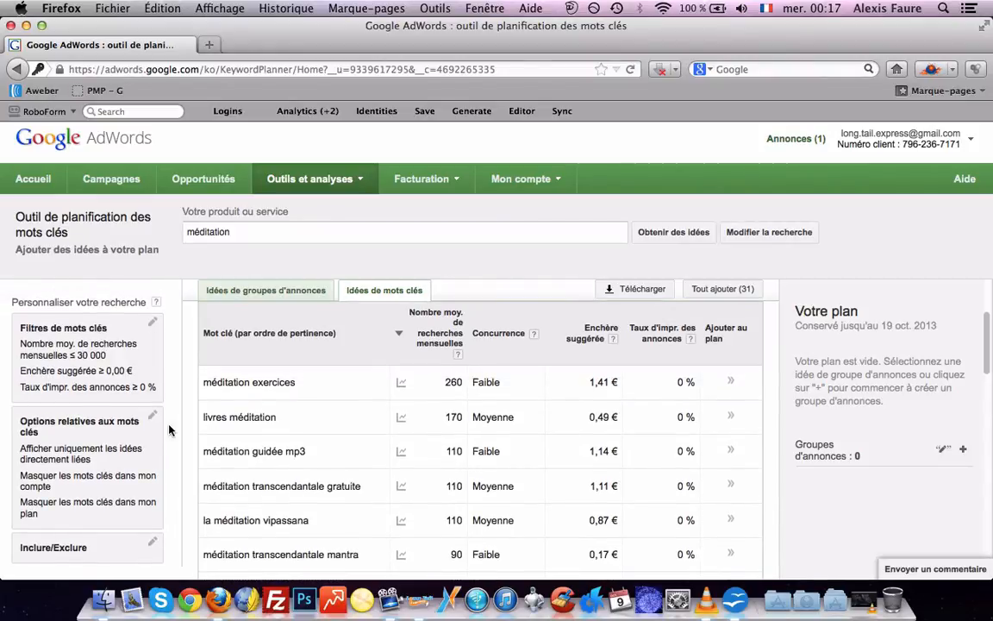
{"action": "scroll", "coordinate": [169, 429], "scroll_direction": "up", "scroll_amount": 1}
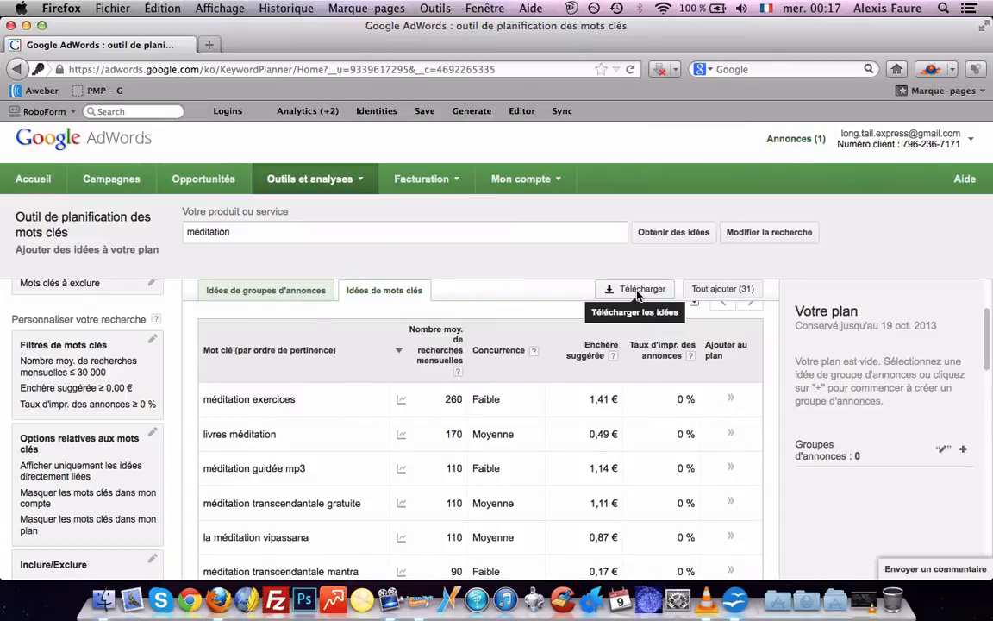
Download the 30 méditation keyword ideas as a CSV (Excel) file and save it to disk
{"action": "left_click", "coordinate": [638, 290]}
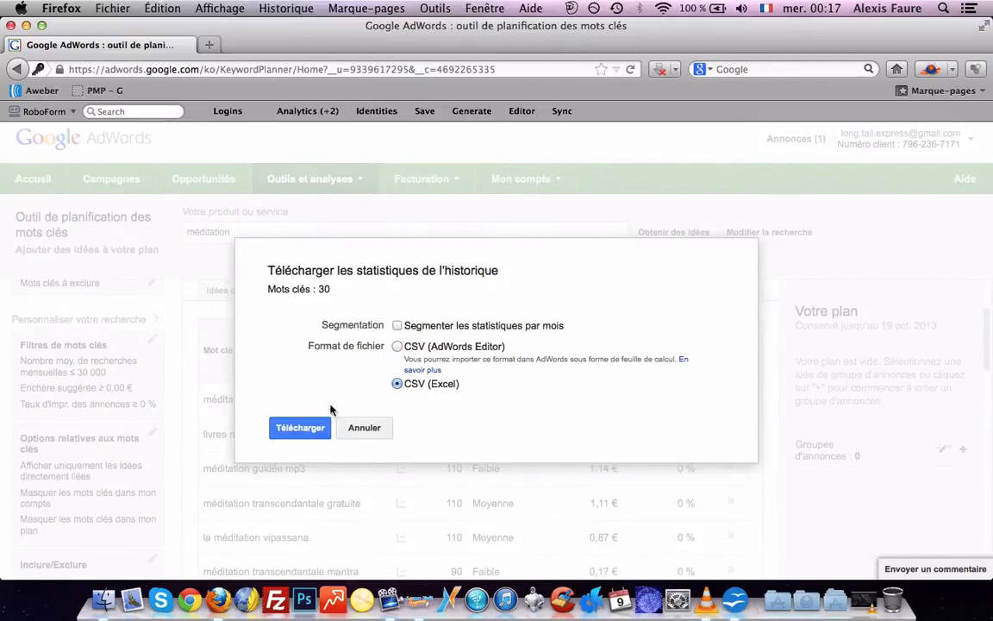
{"action": "left_click", "coordinate": [300, 426]}
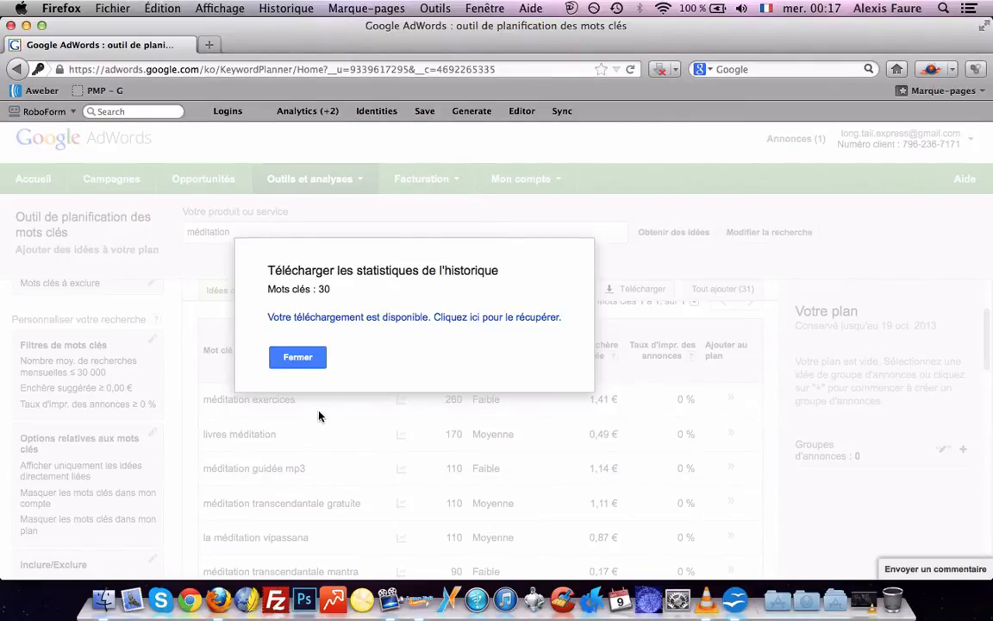
{"action": "left_click", "coordinate": [387, 319]}
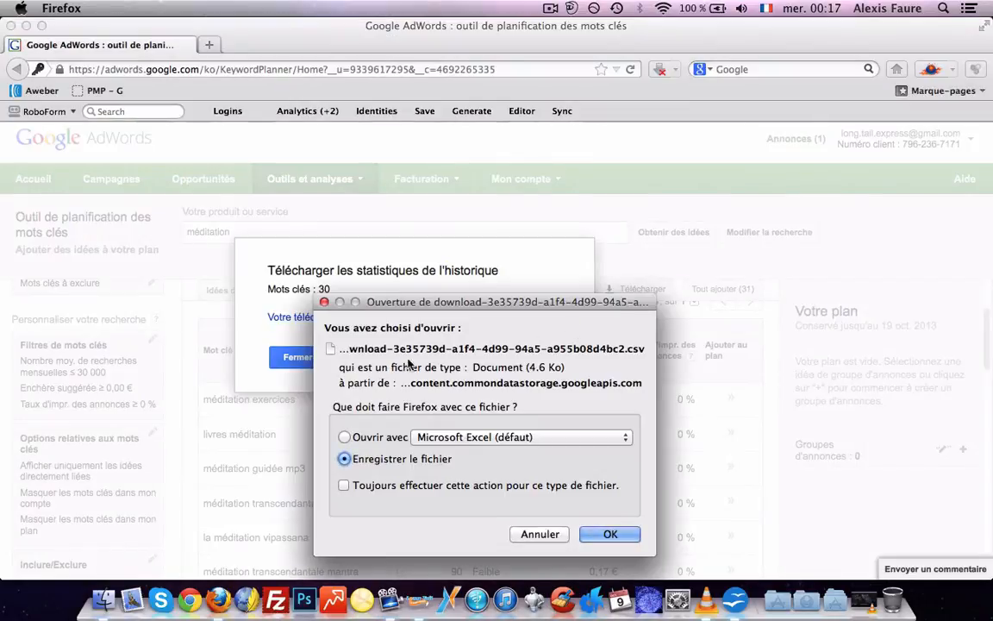
{"action": "left_click", "coordinate": [610, 533]}
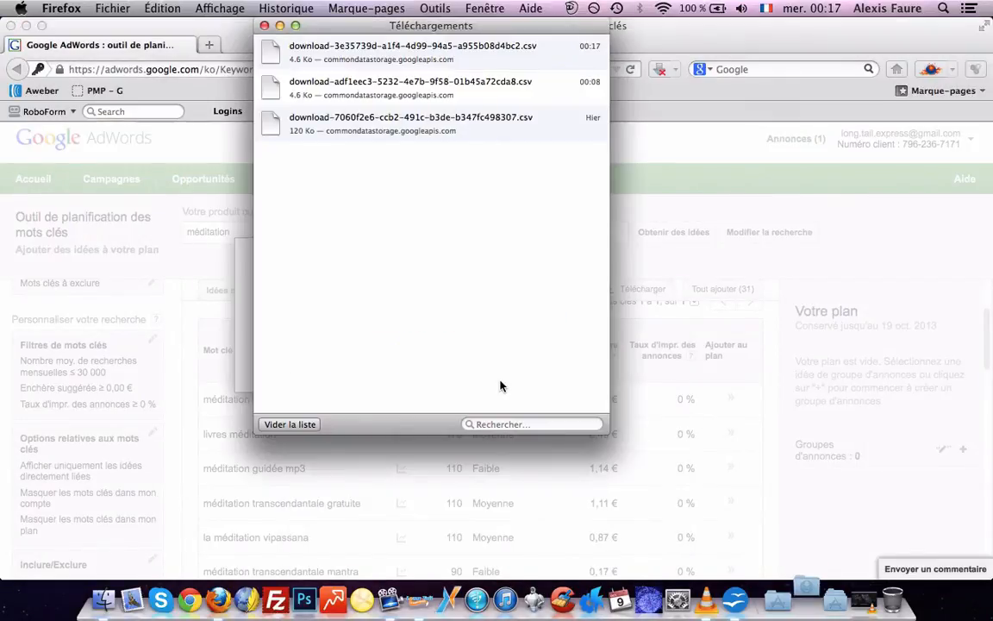
{"action": "left_click", "coordinate": [264, 25]}
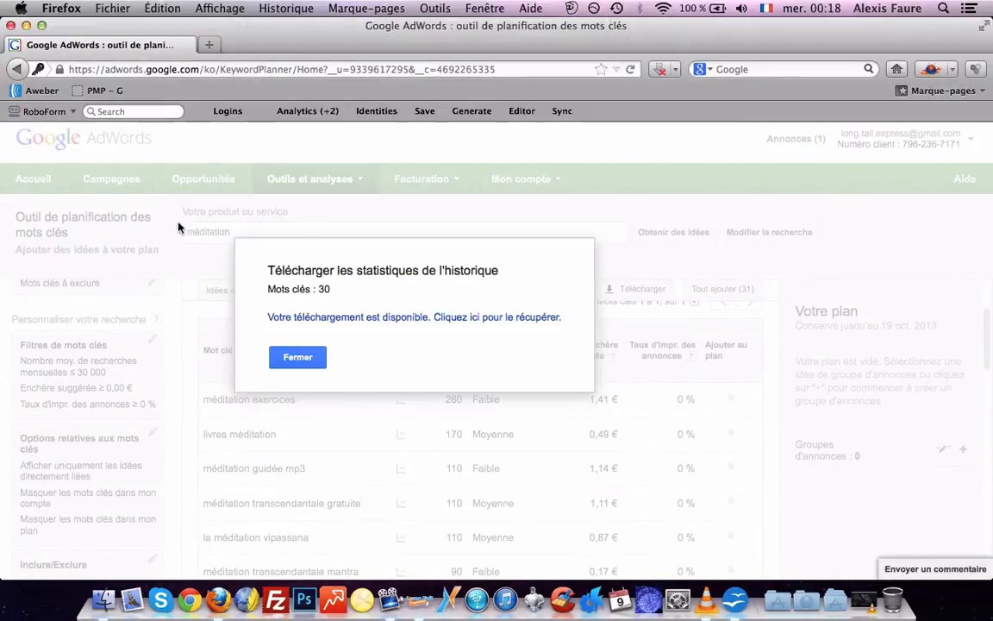
{"action": "left_click", "coordinate": [105, 589]}
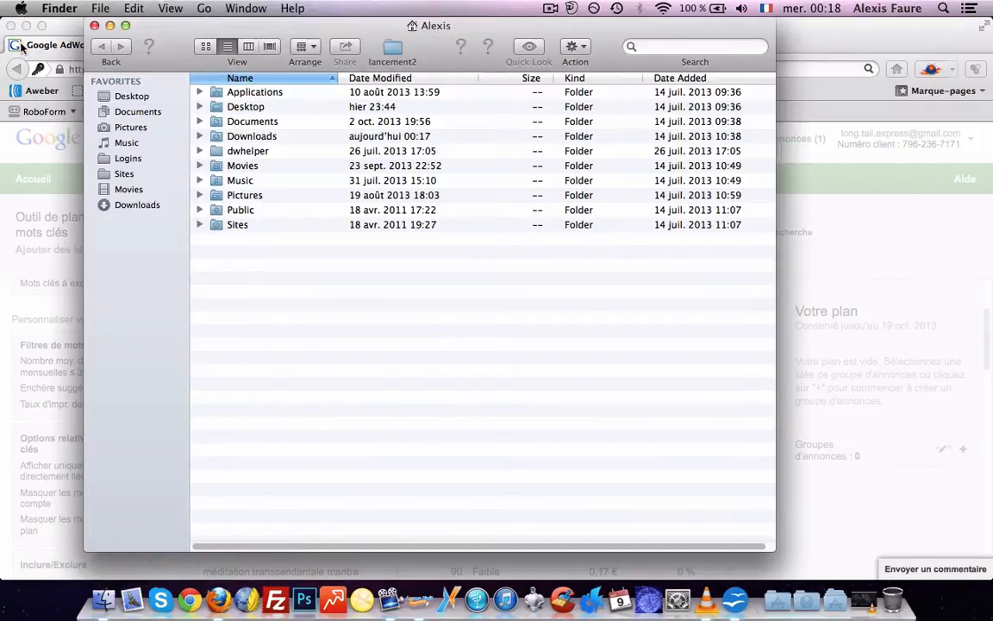
Open the downloaded keyword CSV in the Downloads folder with OpenOffice
{"action": "key", "text": "super+alt+h"}
{"action": "left_click", "coordinate": [131, 207]}
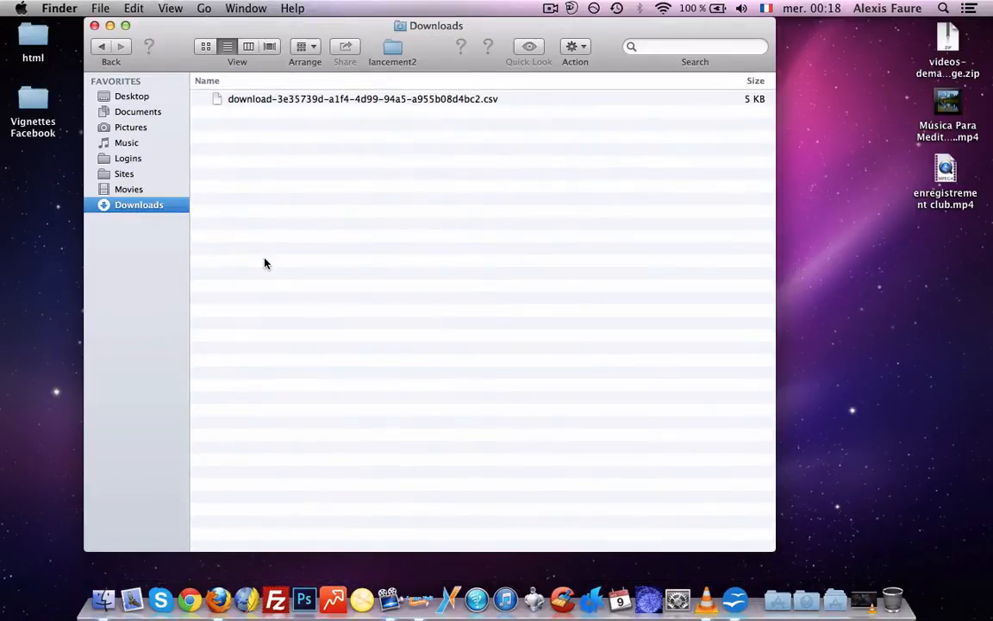
{"action": "right_click", "coordinate": [383, 101]}
{"action": "mouse_move", "coordinate": [650, 125]}
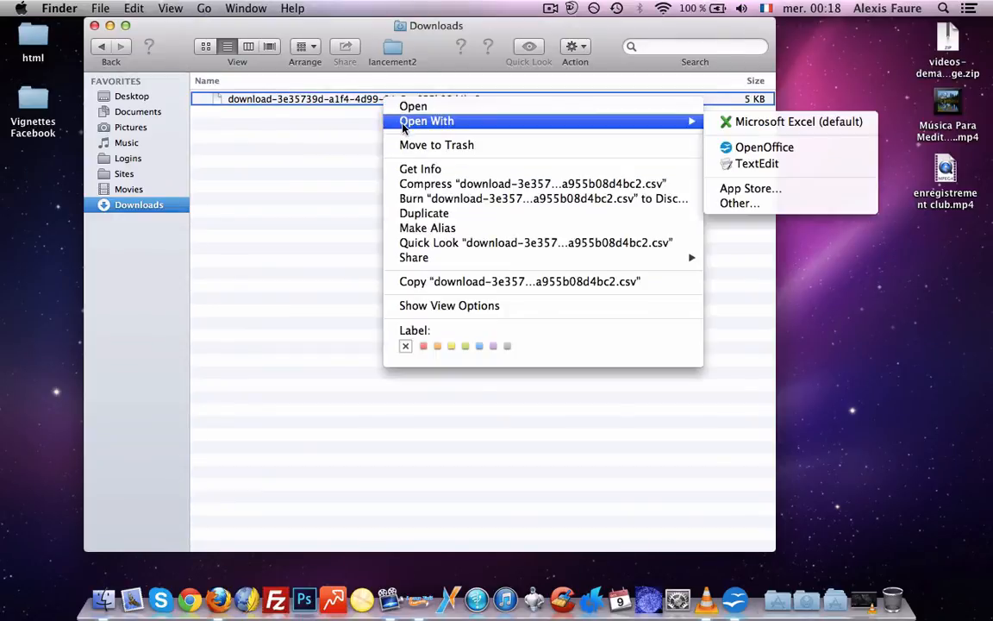
{"action": "left_click", "coordinate": [752, 148]}
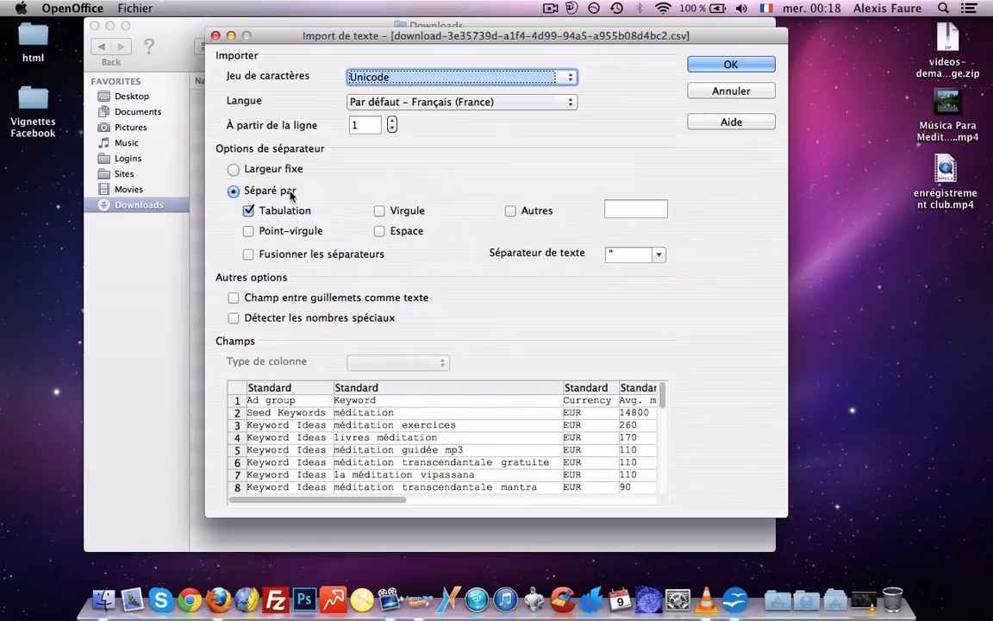
Import the CSV and delete columns A, C and E–J, keeping Keyword and Avg. monthly searches
{"action": "left_click", "coordinate": [715, 67]}
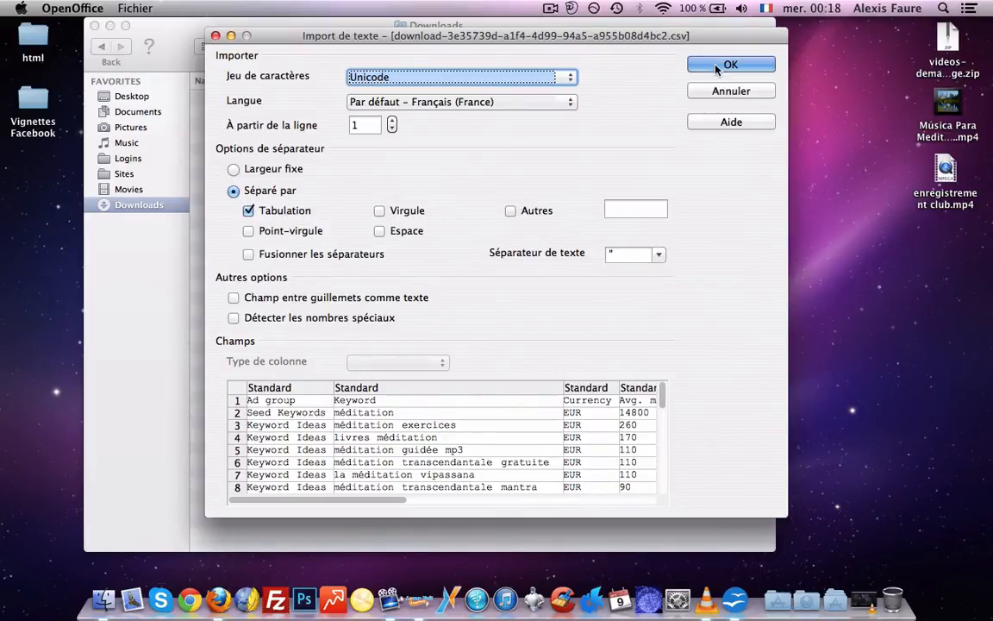
{"action": "left_click", "coordinate": [100, 128]}
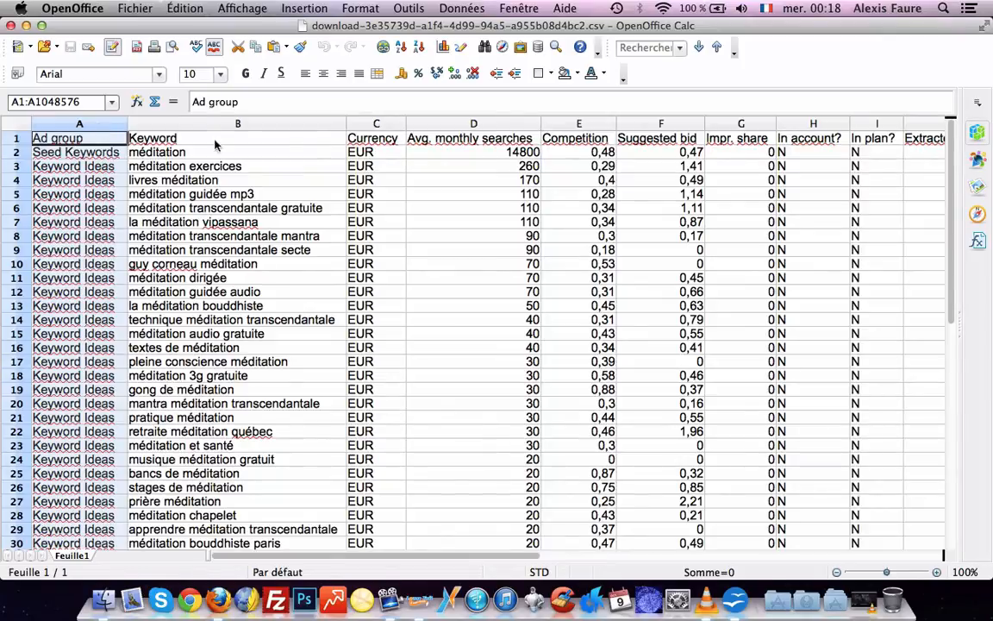
{"action": "left_click", "coordinate": [353, 135]}
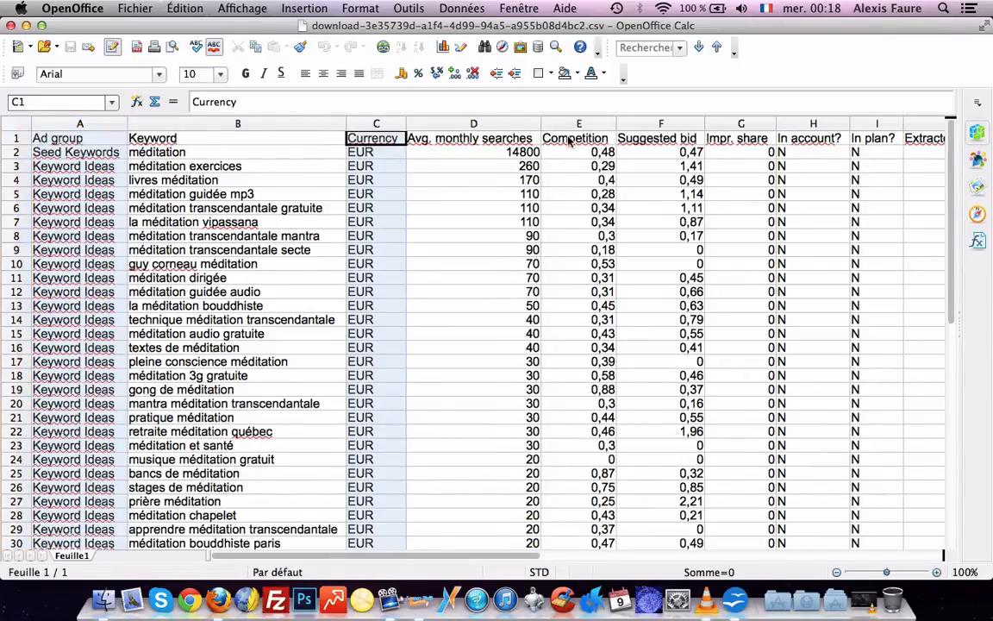
{"action": "left_click_drag", "start_coordinate": [568, 141], "coordinate": [783, 125]}
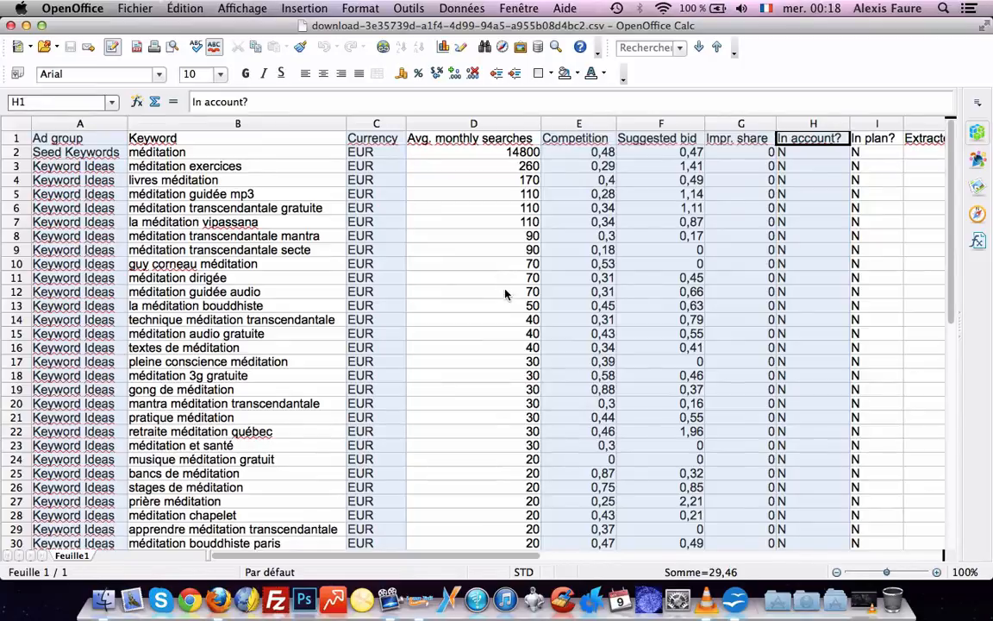
{"action": "left_click_drag", "start_coordinate": [833, 142], "coordinate": [906, 128]}
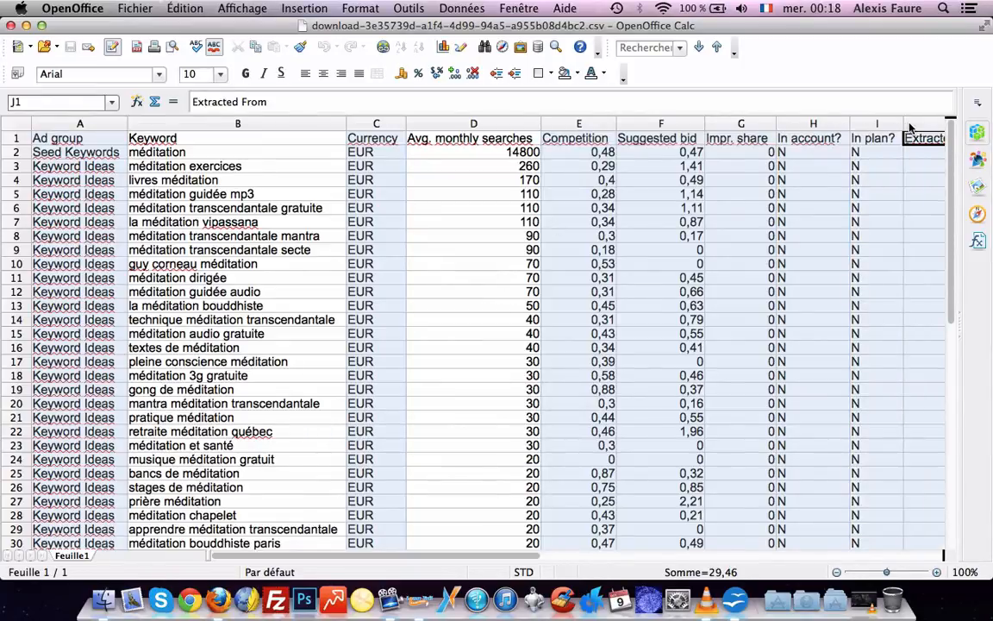
{"action": "right_click", "coordinate": [910, 128]}
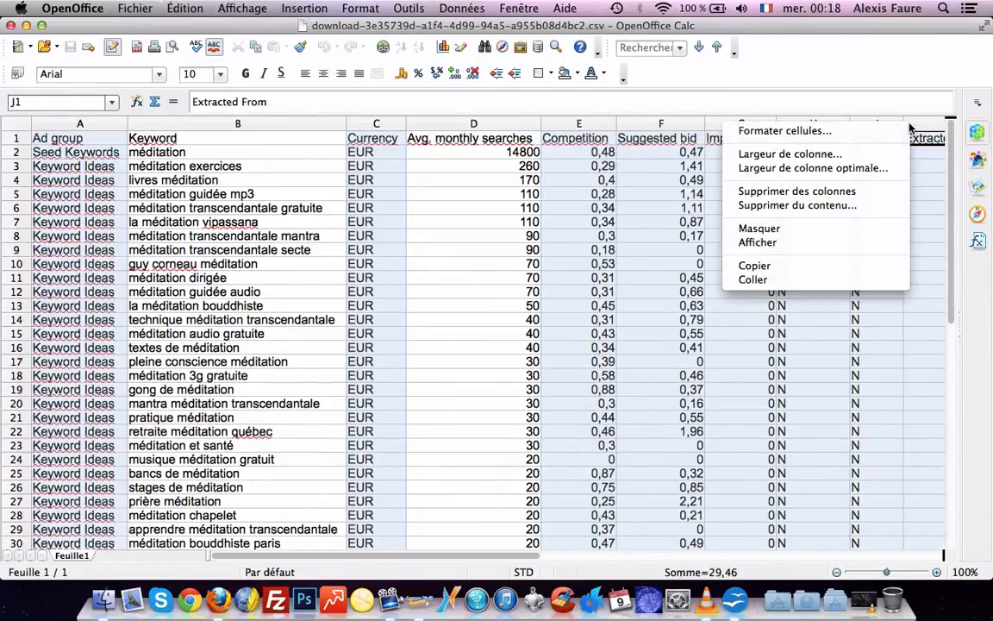
{"action": "left_click", "coordinate": [861, 191]}
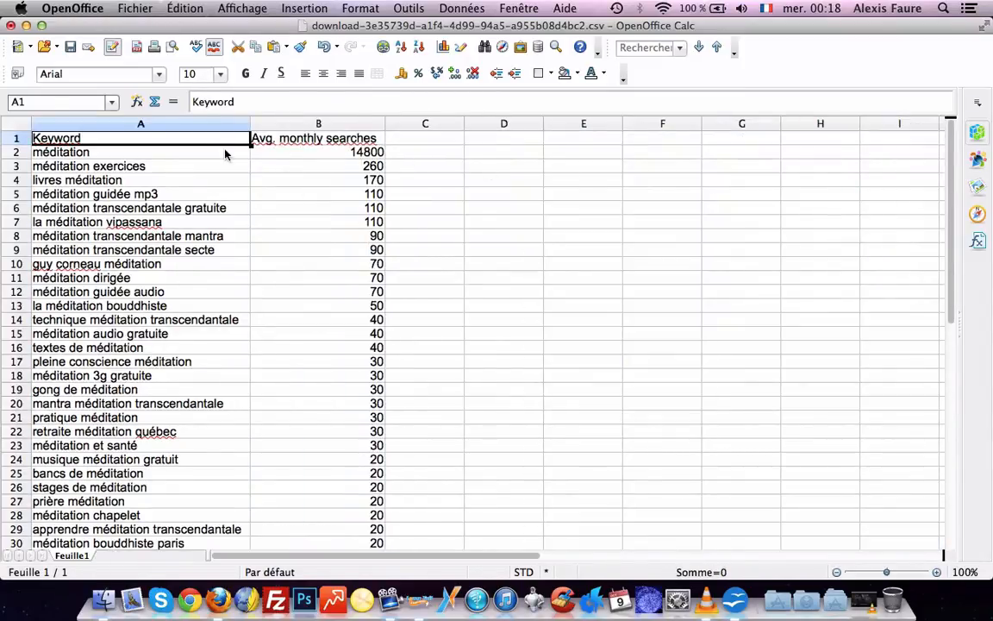
Save the sheet as test.xls in Microsoft Excel 97/2000/XP format, then close it
{"action": "left_click", "coordinate": [118, 9]}
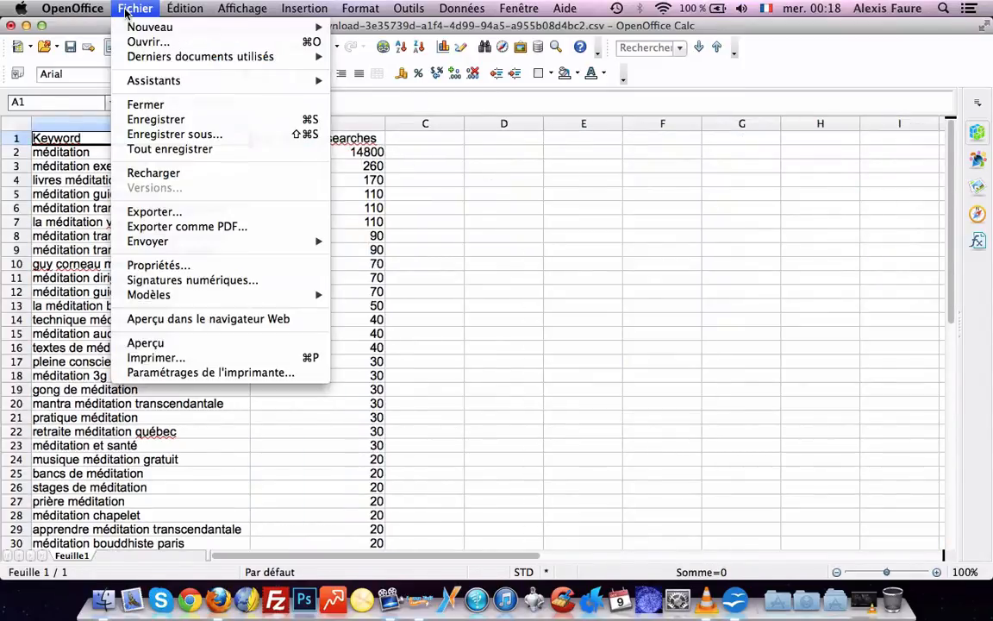
{"action": "left_click", "coordinate": [133, 134]}
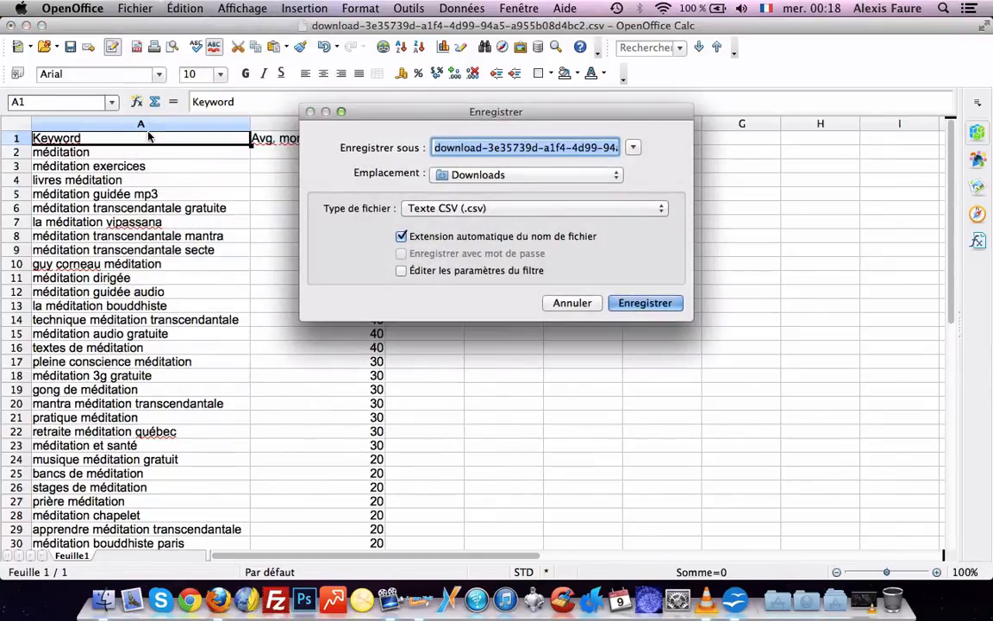
{"action": "left_click", "coordinate": [488, 211]}
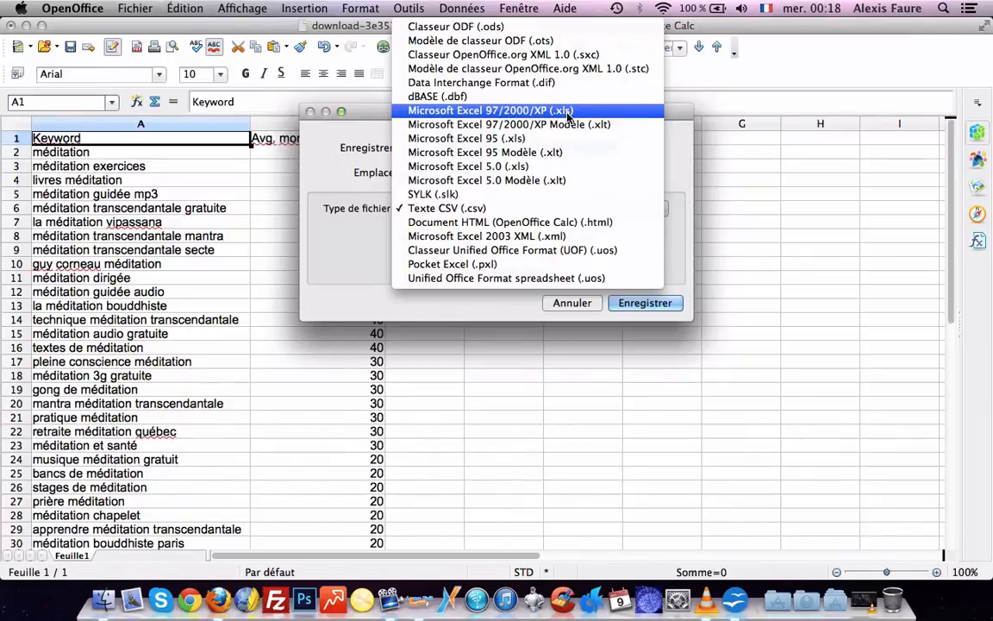
{"action": "left_click", "coordinate": [560, 111]}
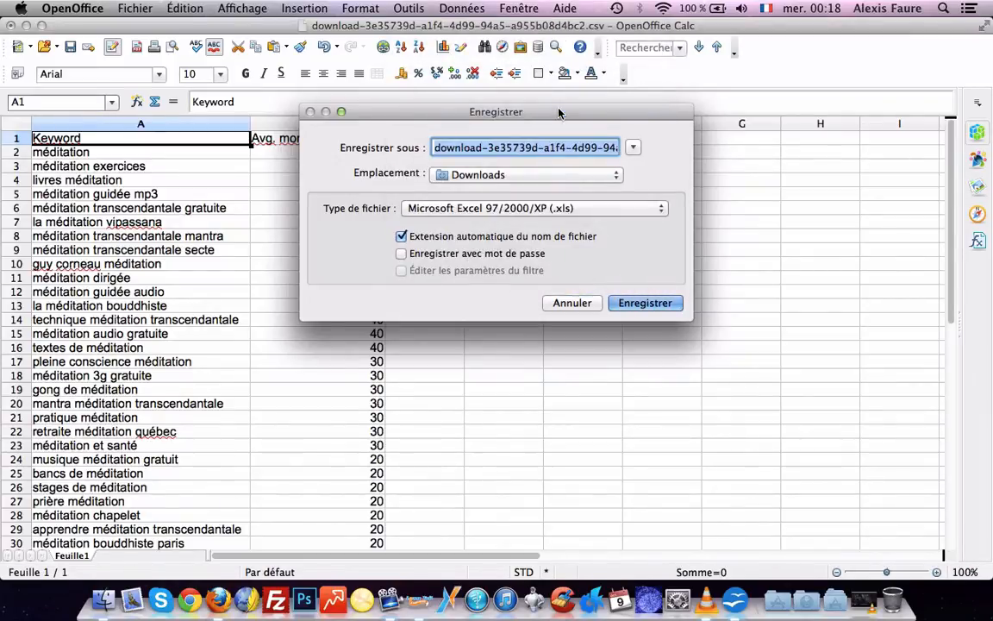
{"action": "type", "text": "test"}
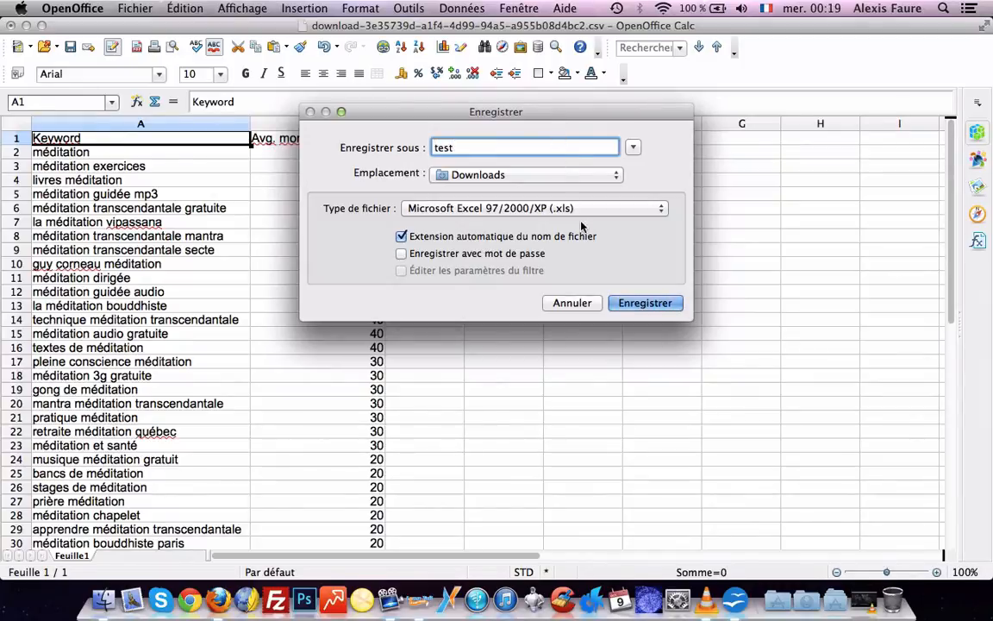
{"action": "left_click", "coordinate": [628, 302]}
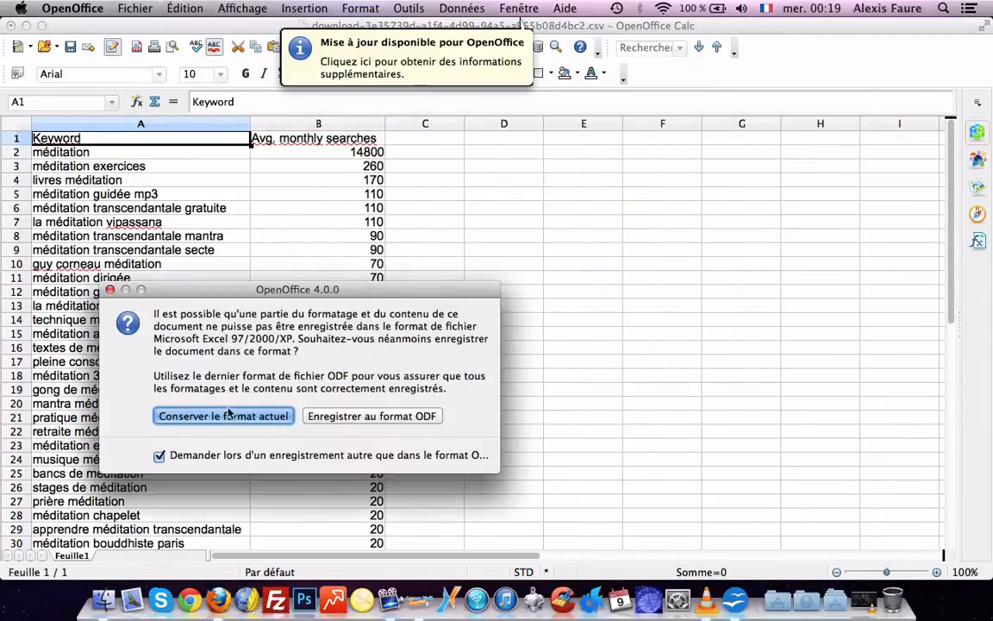
{"action": "left_click", "coordinate": [211, 412]}
{"action": "left_click", "coordinate": [11, 26]}
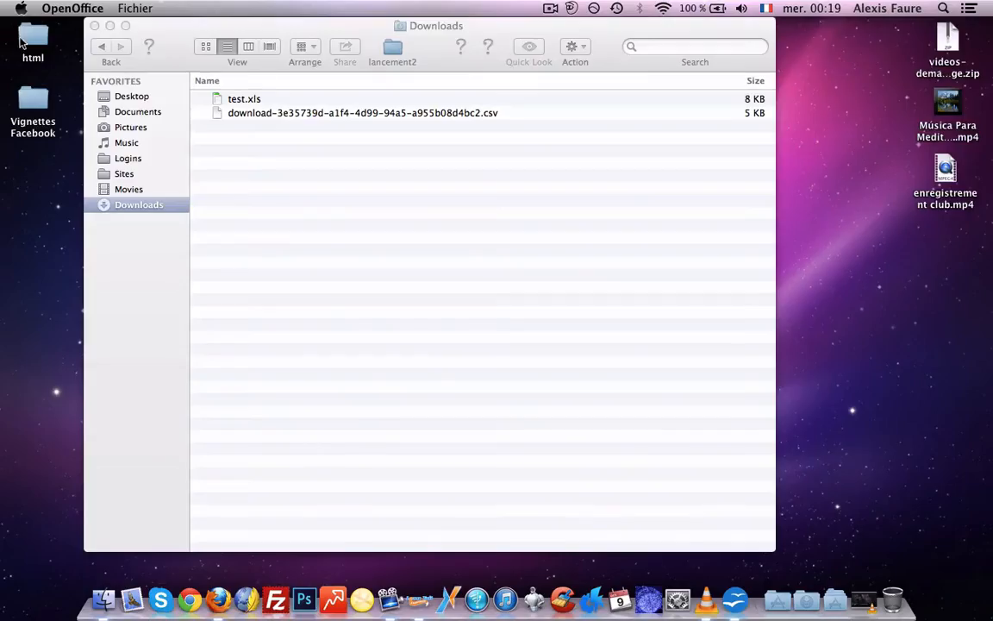
Launch LongTailExpress, load test.xls as an Xls keyword file, and start the keyword analysis
{"action": "left_click", "coordinate": [419, 599]}
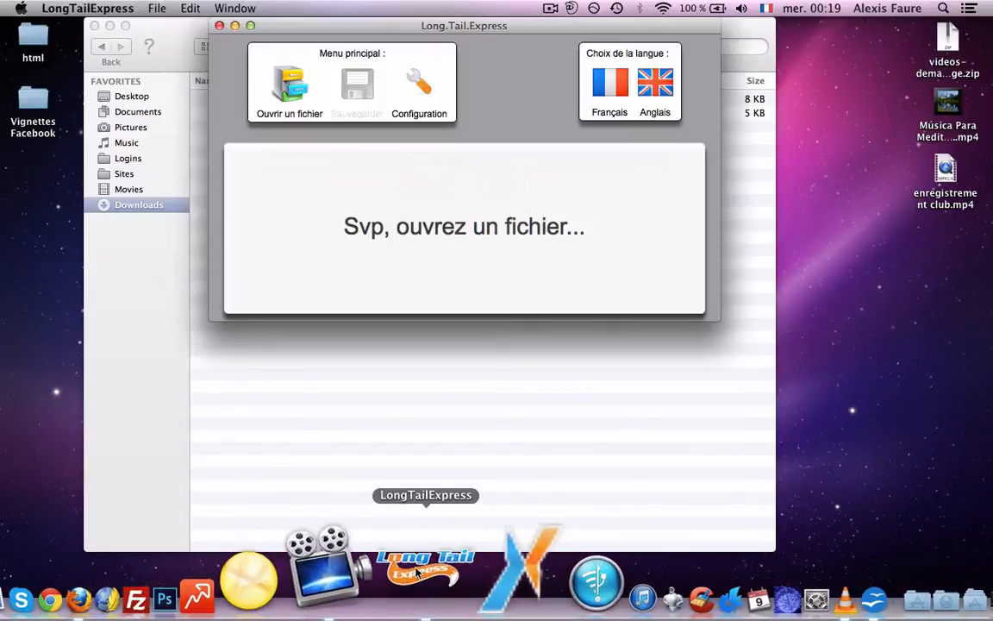
{"action": "left_click", "coordinate": [288, 96]}
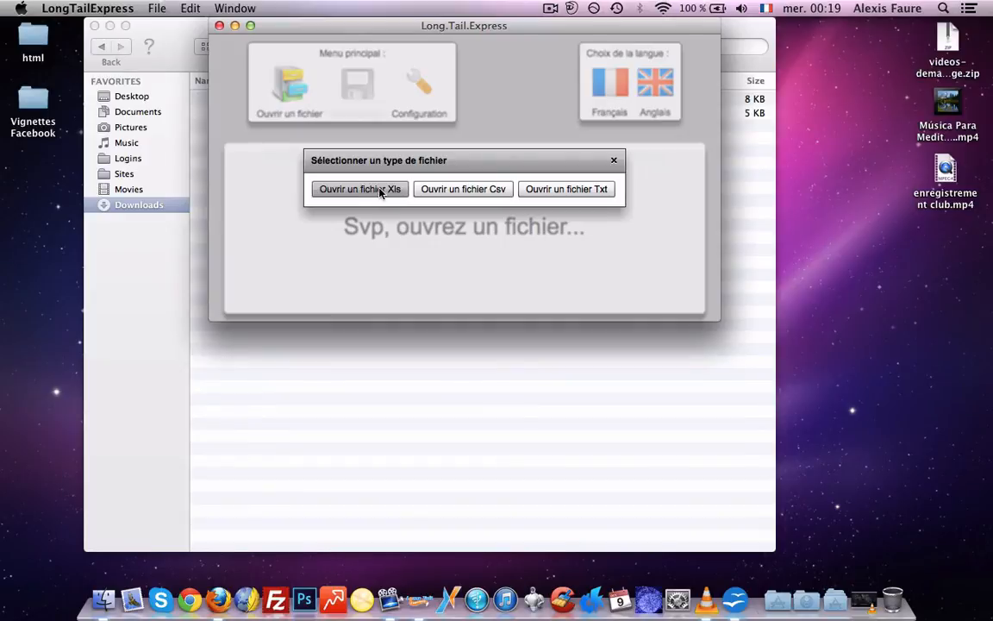
{"action": "left_click", "coordinate": [384, 188]}
{"action": "left_click", "coordinate": [422, 158]}
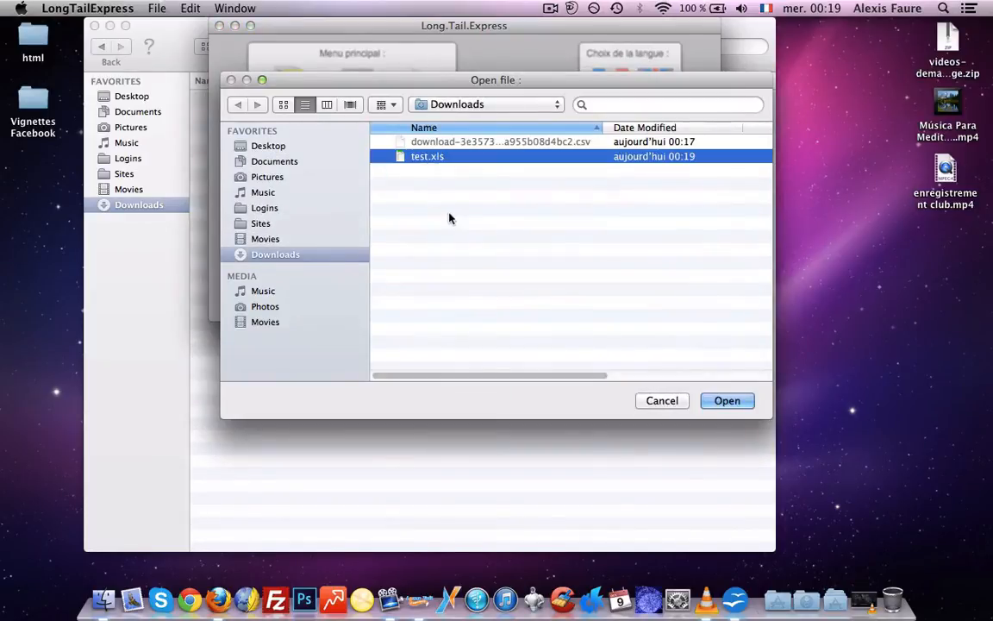
{"action": "left_click", "coordinate": [716, 401]}
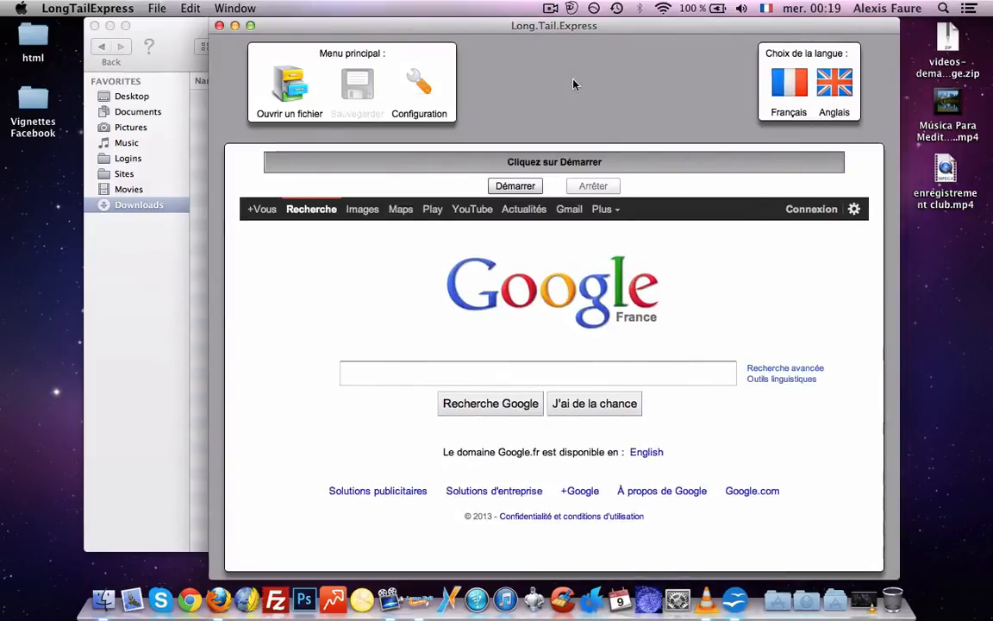
{"action": "left_click", "coordinate": [448, 186]}
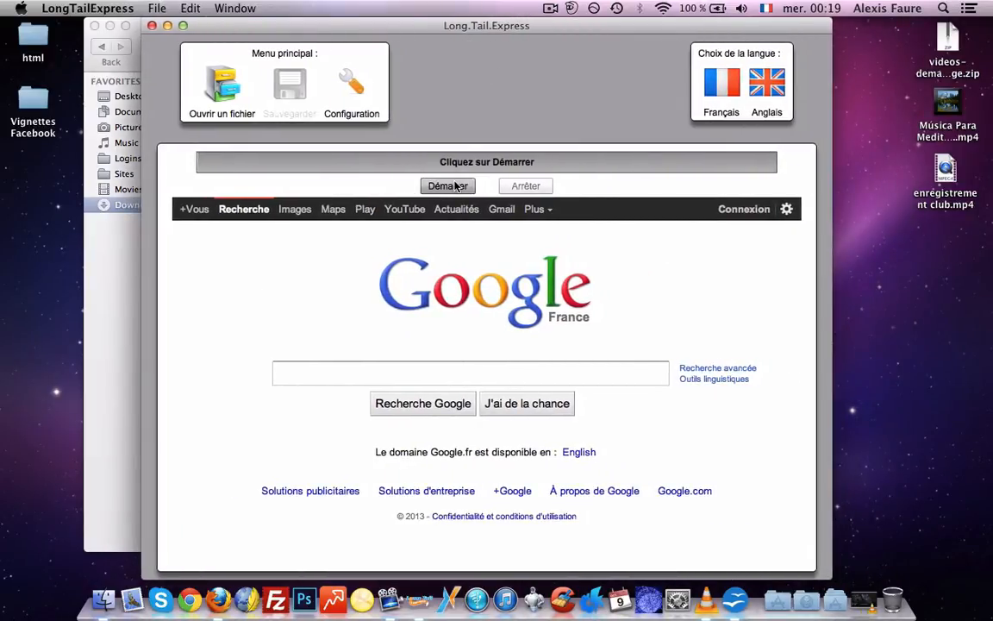